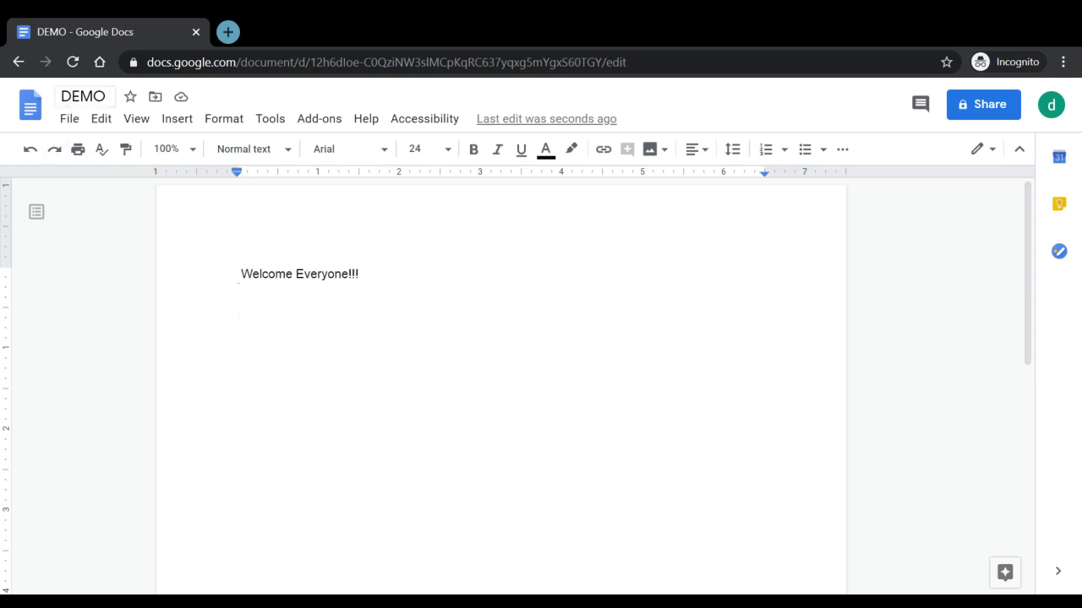
# Set the DEMO document's language to हिन्दी (Hindi) from the File menu
pyautogui.click(69, 121)
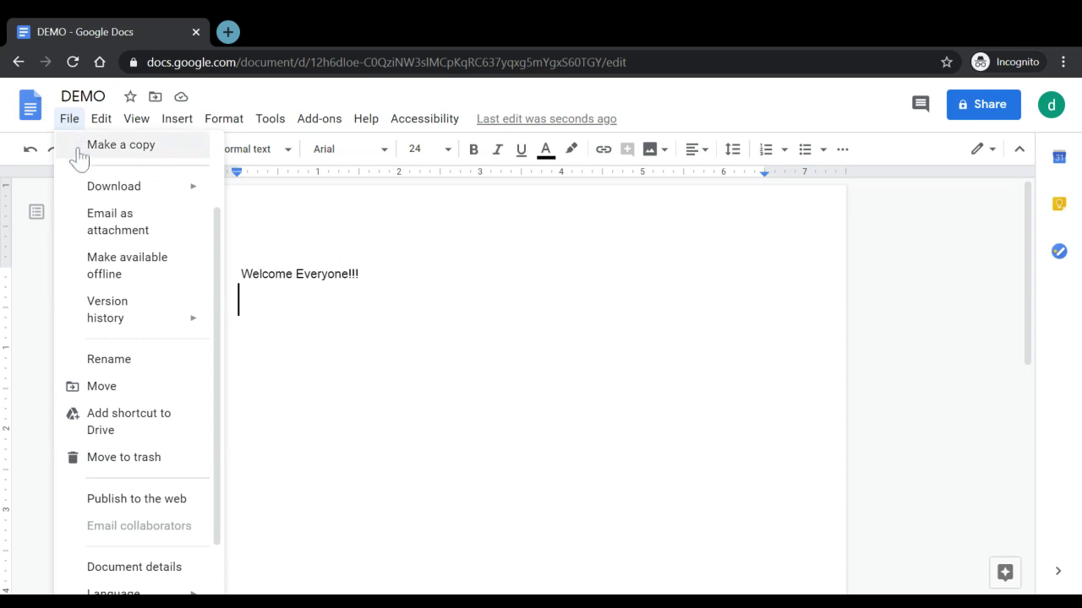
pyautogui.moveTo(114, 526)
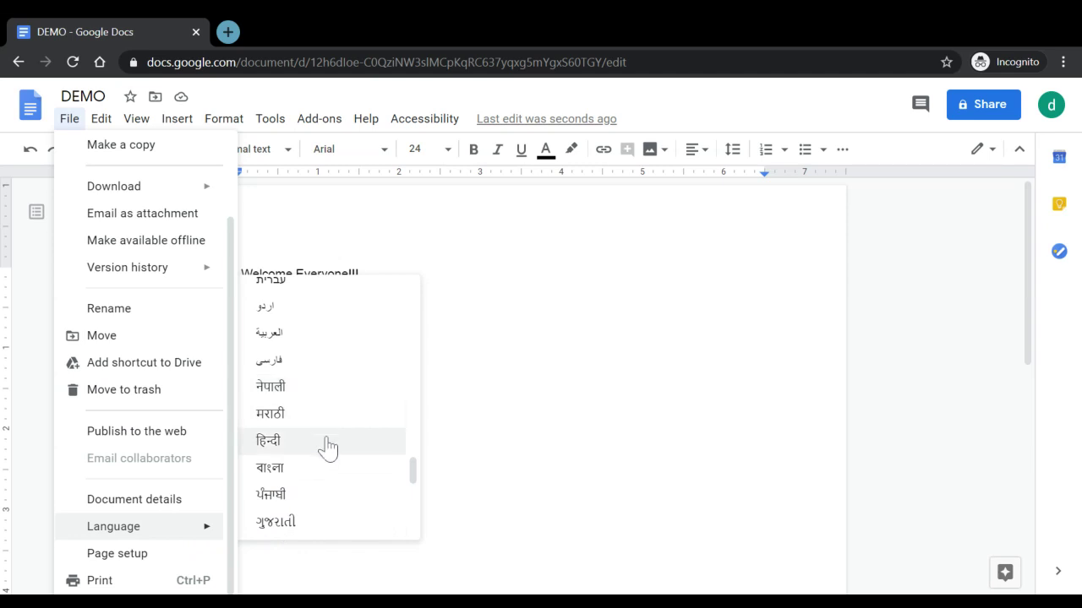
pyautogui.click(327, 448)
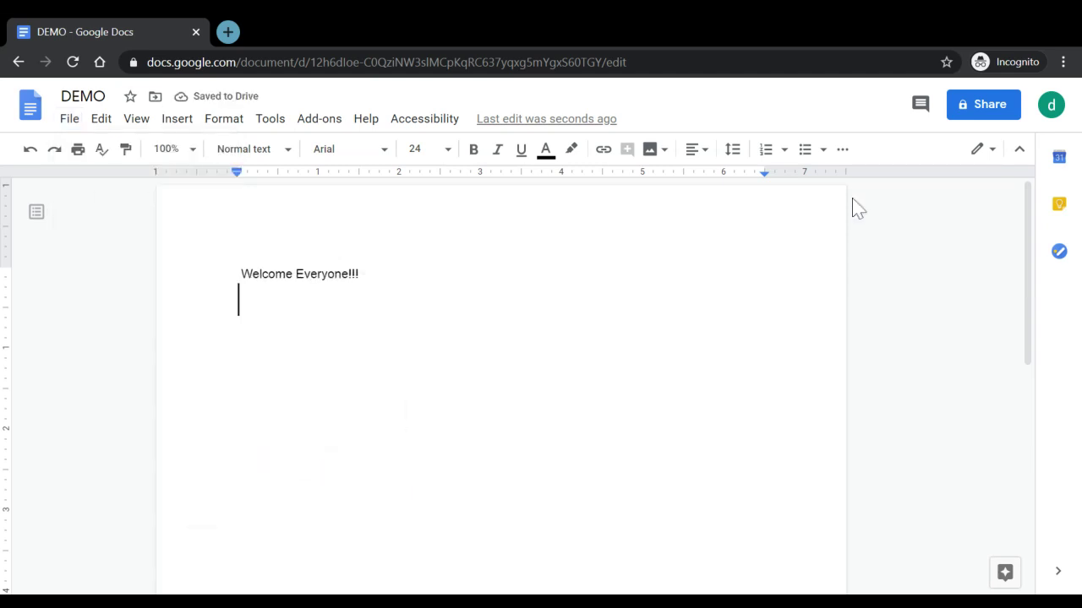
# Type 'namaskar' with हिन्दी transliteration and insert नमस्कार below Welcome Everyone!!!
pyautogui.click(842, 153)
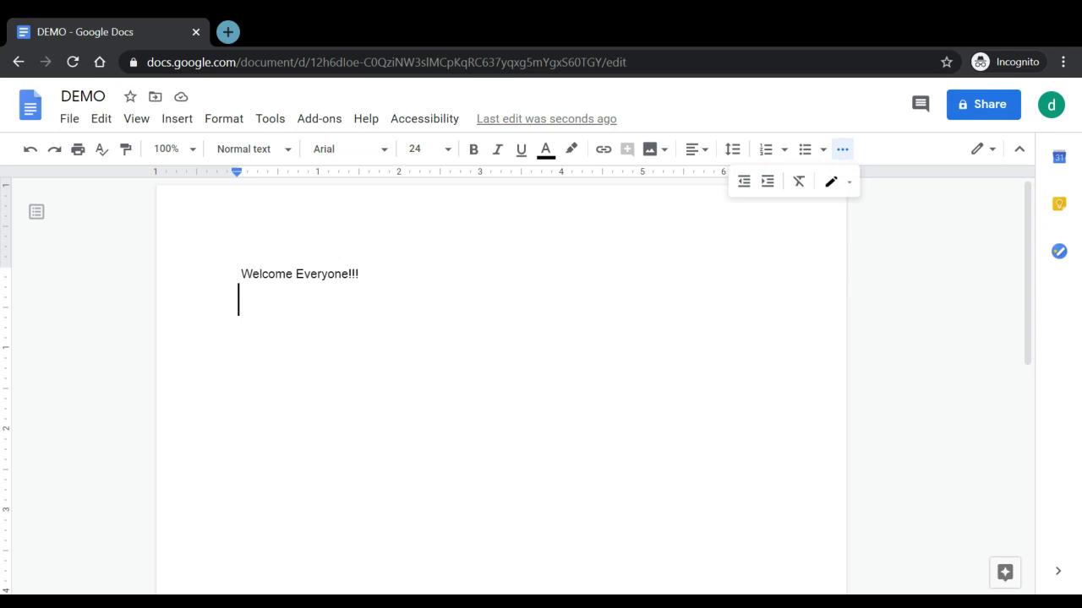
pyautogui.click(849, 181)
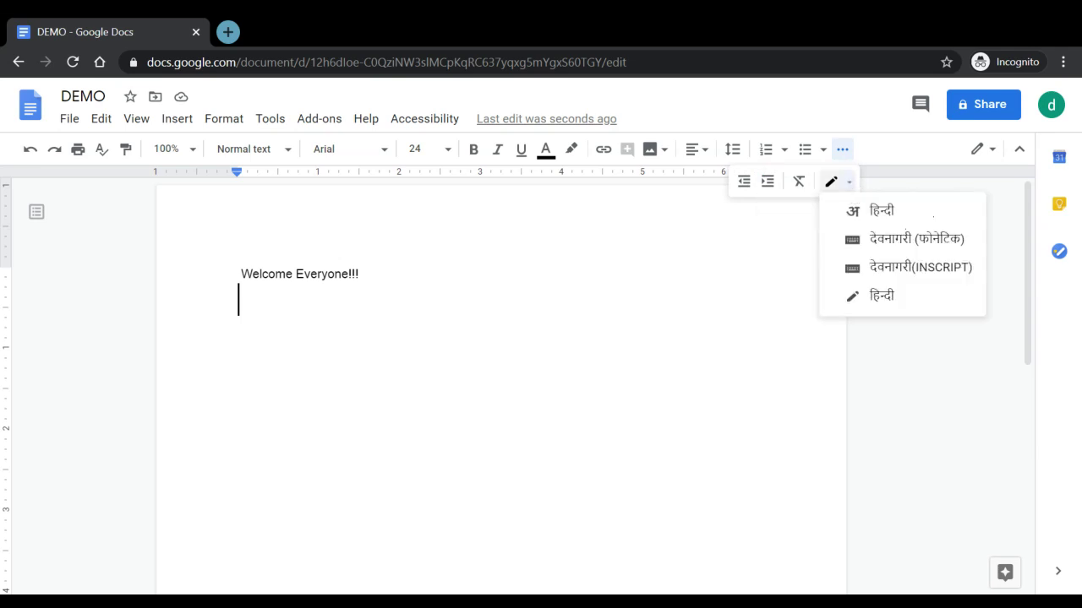
pyautogui.click(921, 213)
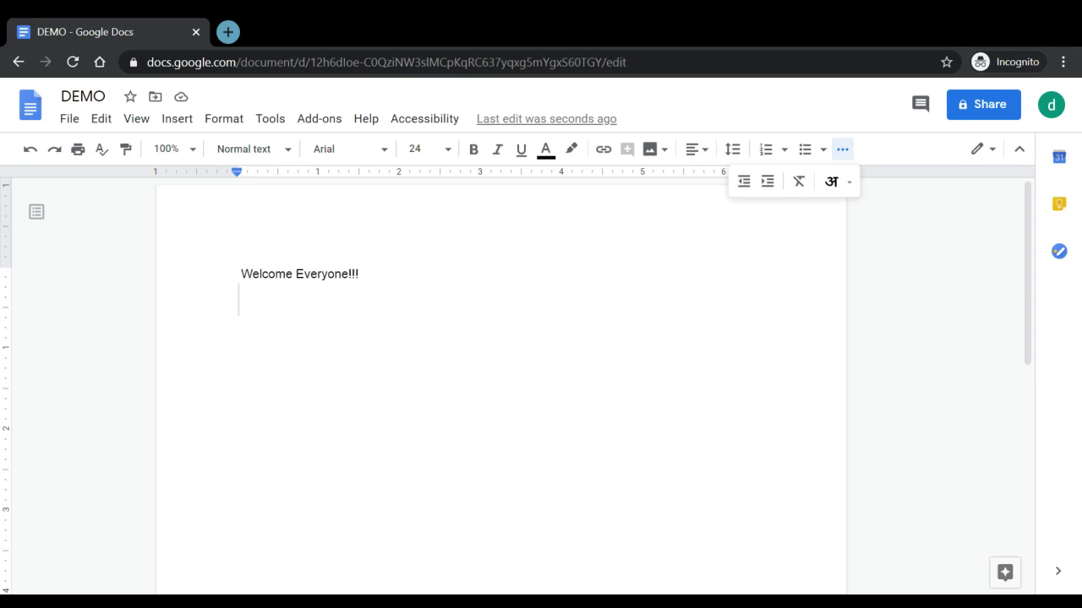
pyautogui.write('namaskar')
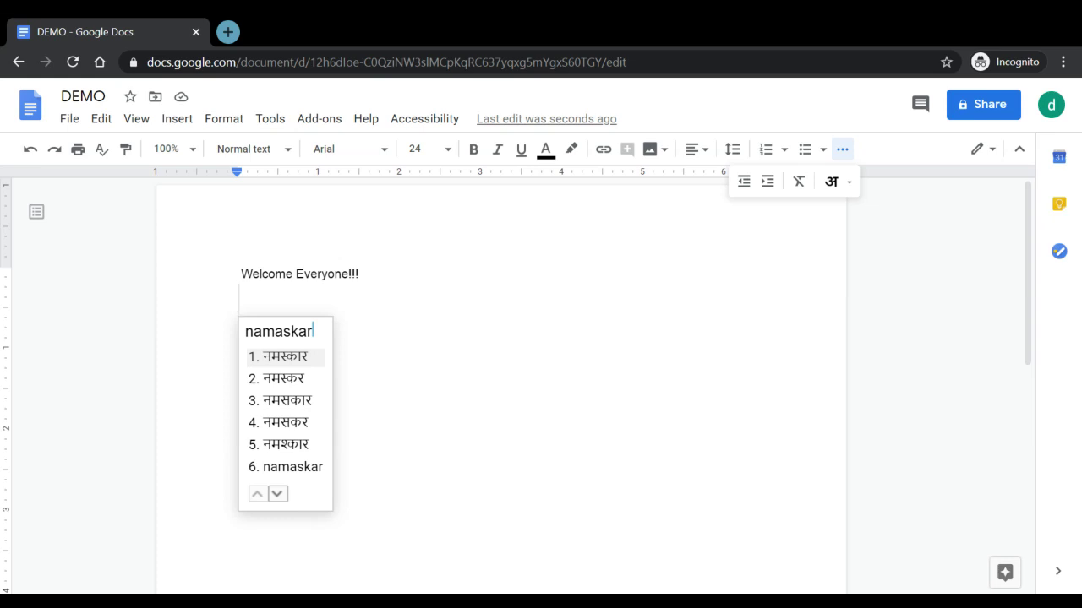
pyautogui.click(283, 365)
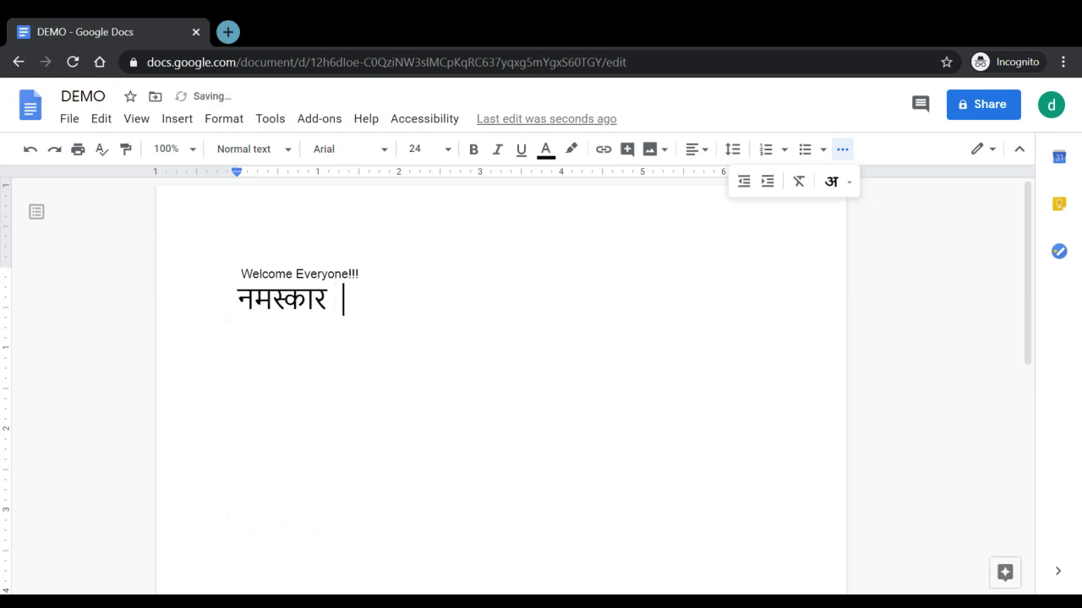
# Enter ना after नमस्कार using the phonetic Devanagari on-screen keyboard, then close the keyboard
pyautogui.click(848, 182)
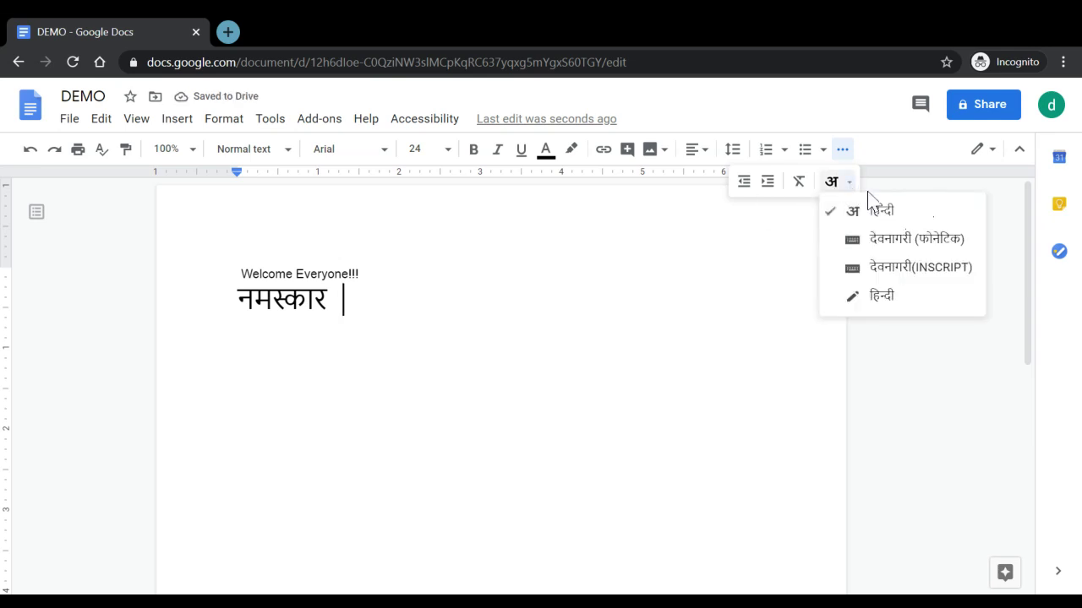
pyautogui.click(910, 245)
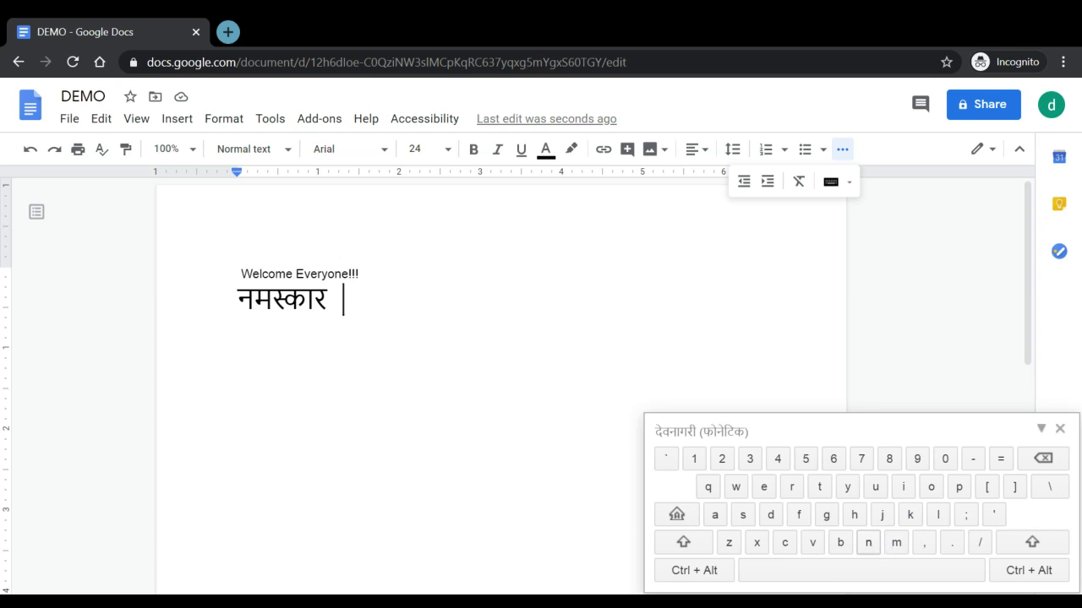
pyautogui.click(868, 545)
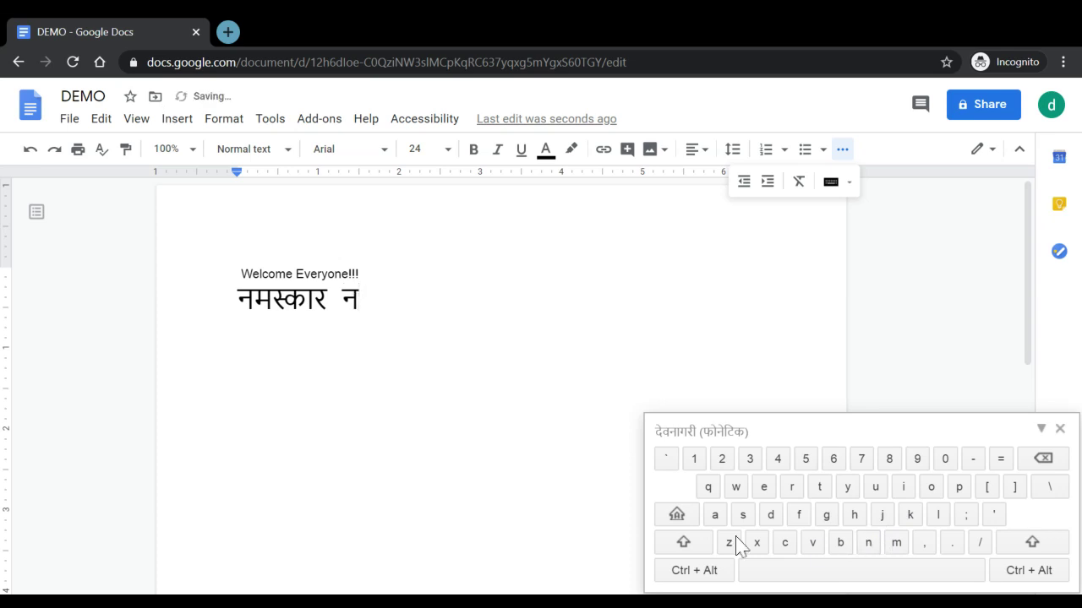
pyautogui.click(716, 519)
pyautogui.click(1060, 430)
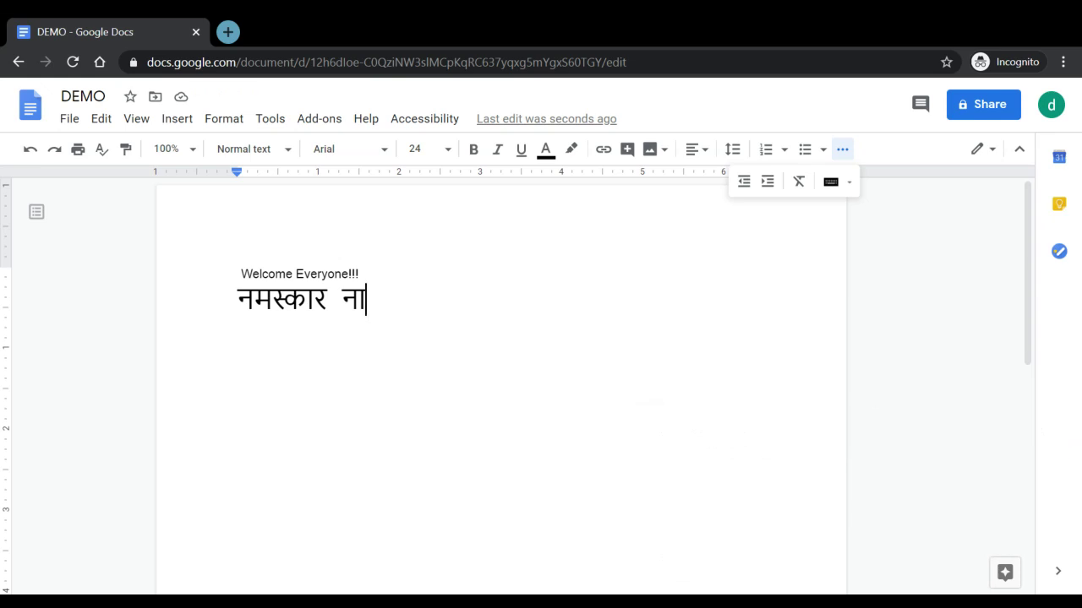
pyautogui.click(849, 182)
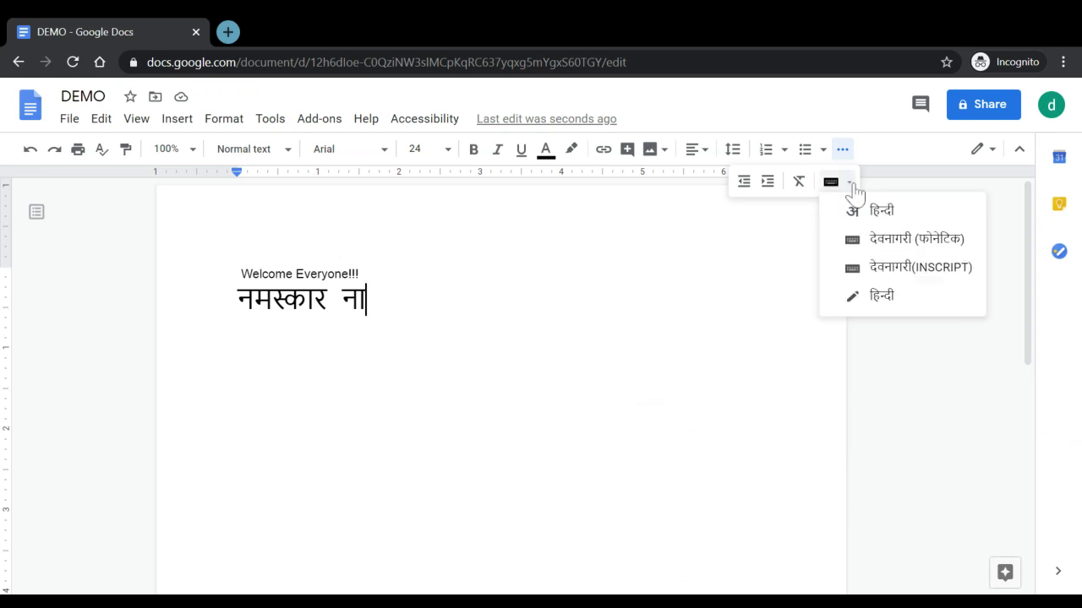
# Type नाम after ना using the देवनागरी (INSCRIPT) on-screen keyboard
pyautogui.click(904, 267)
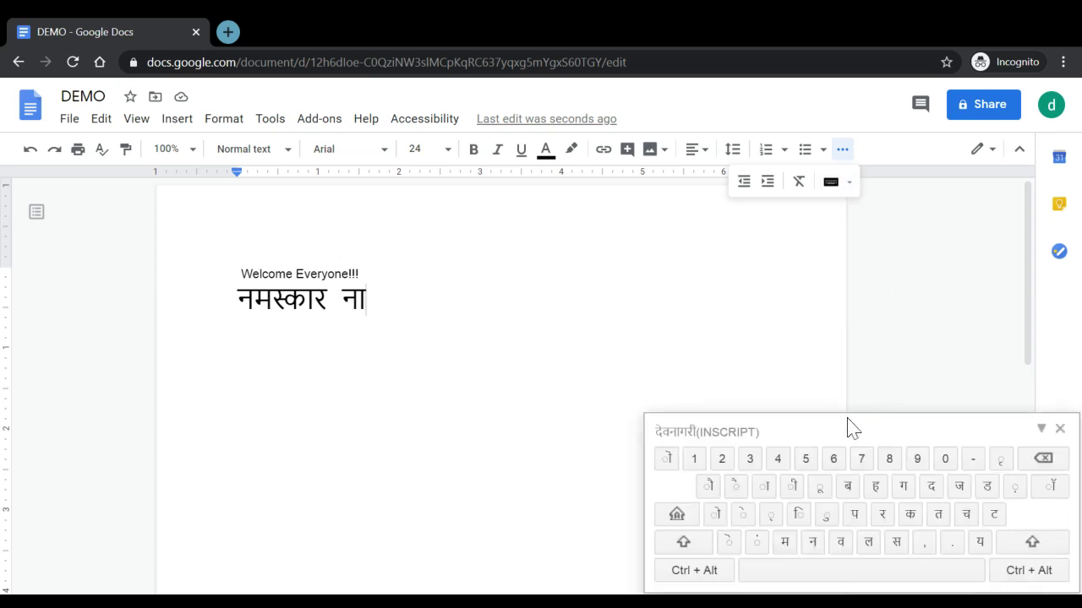
pyautogui.click(814, 545)
pyautogui.click(771, 488)
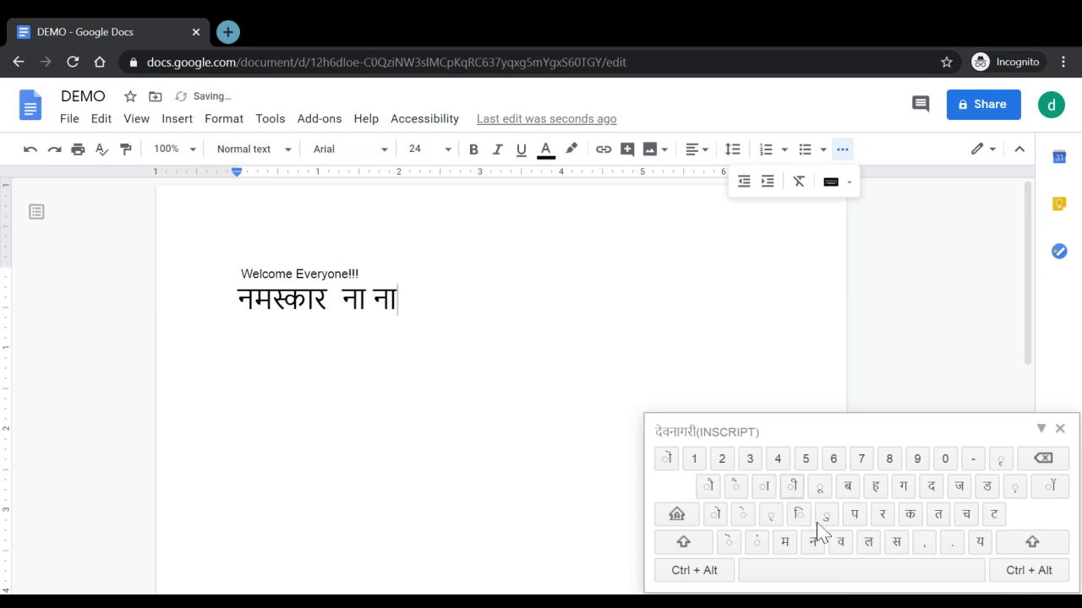
pyautogui.click(790, 546)
# Handwrite नाम in the हिन्दी handwriting panel and insert it at the line's end
pyautogui.click(1060, 429)
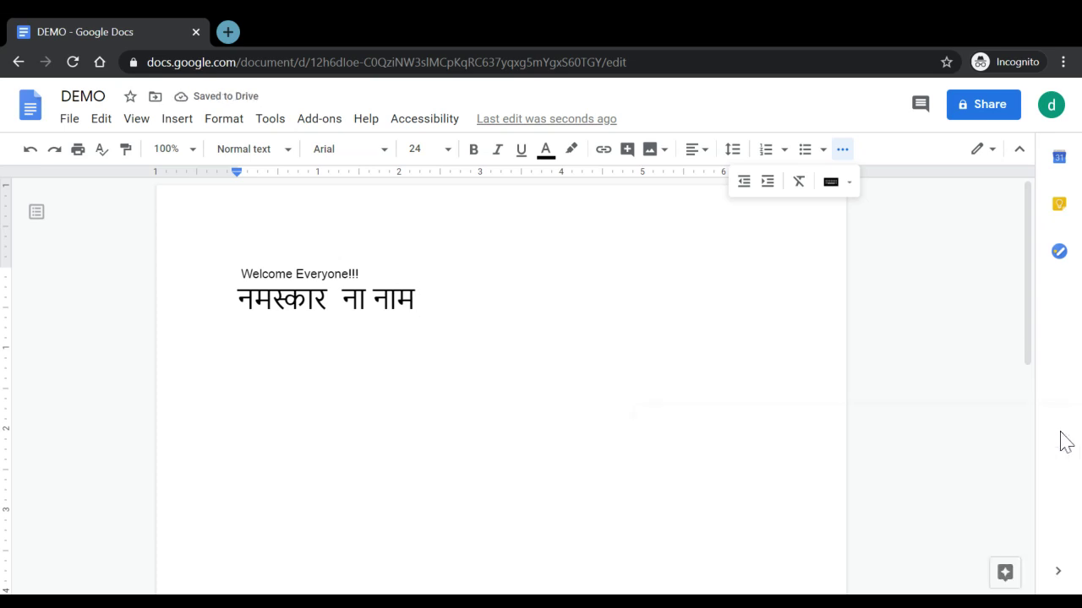
pyautogui.click(851, 193)
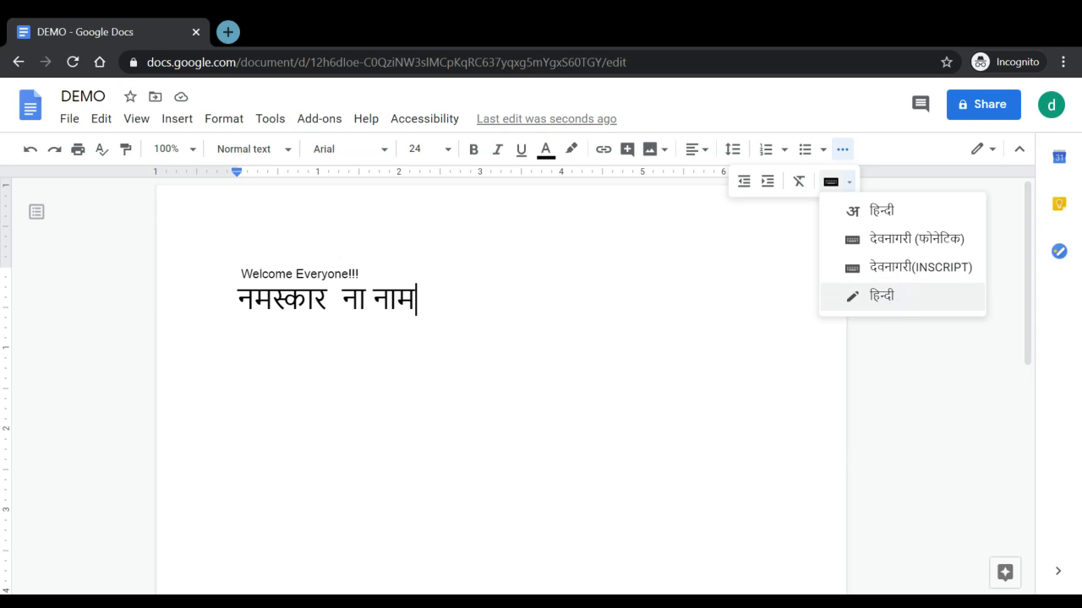
pyautogui.click(911, 297)
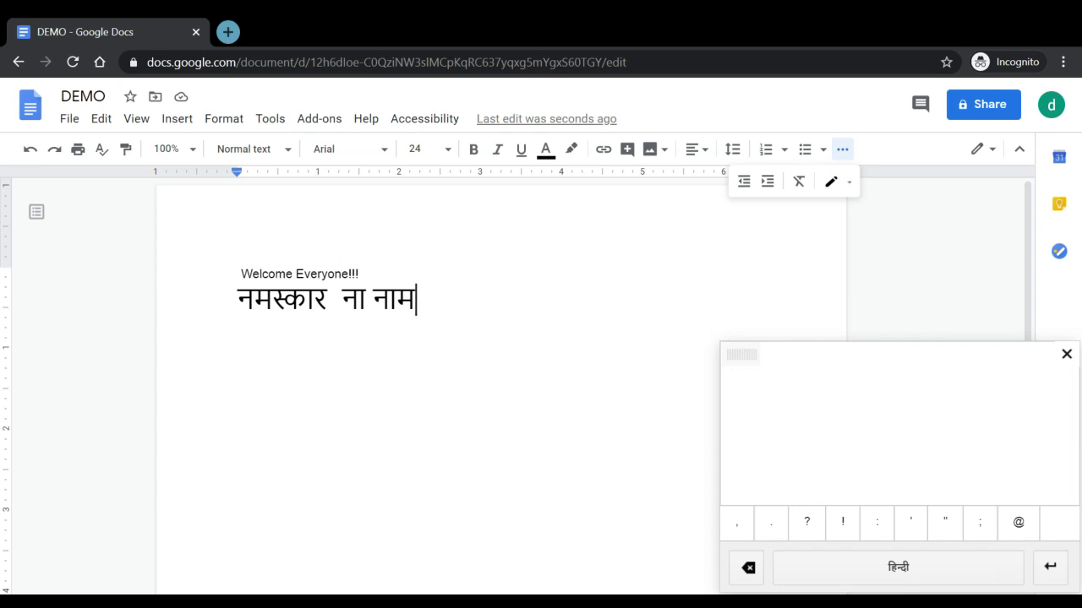
pyautogui.moveTo(787, 404); pyautogui.dragTo(823, 445)
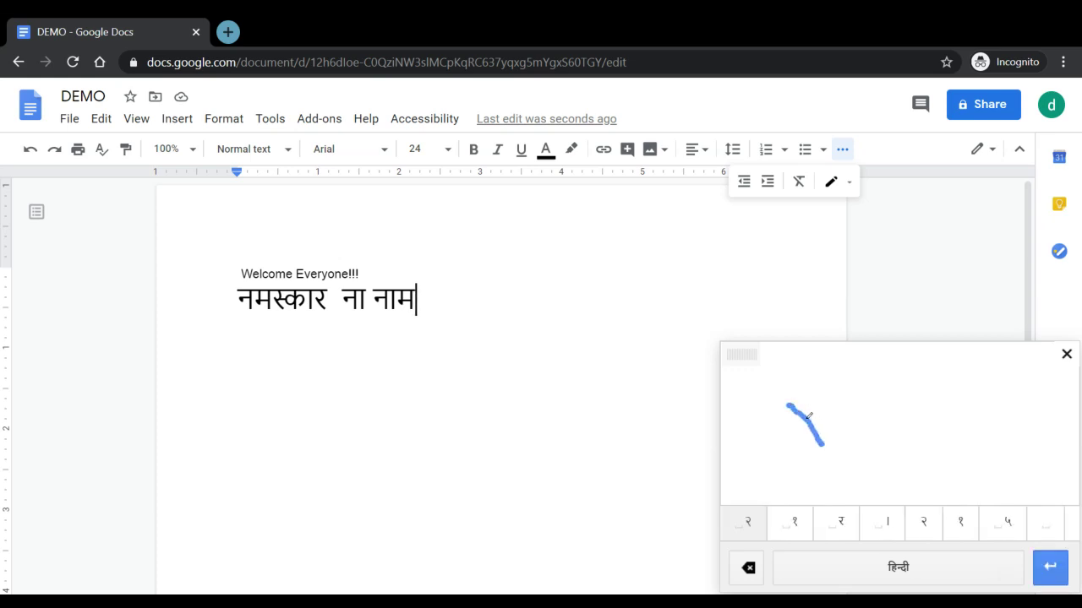
pyautogui.moveTo(788, 406)
pyautogui.mouseDown()
pyautogui.moveTo(774, 436)
pyautogui.moveTo(794, 453)
pyautogui.moveTo(798, 427)
pyautogui.moveTo(848, 434)
pyautogui.mouseUp()
pyautogui.moveTo(839, 373)
pyautogui.mouseDown()
pyautogui.moveTo(877, 406)
pyautogui.moveTo(891, 370)
pyautogui.moveTo(908, 395)
pyautogui.mouseUp()
pyautogui.moveTo(767, 408); pyautogui.dragTo(879, 346)
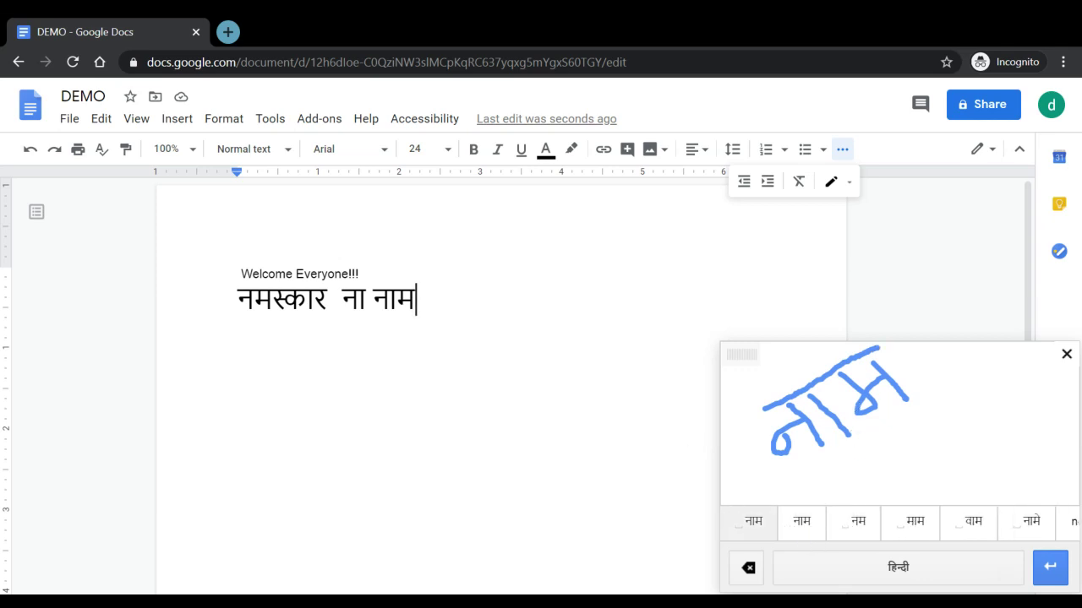
pyautogui.click(805, 537)
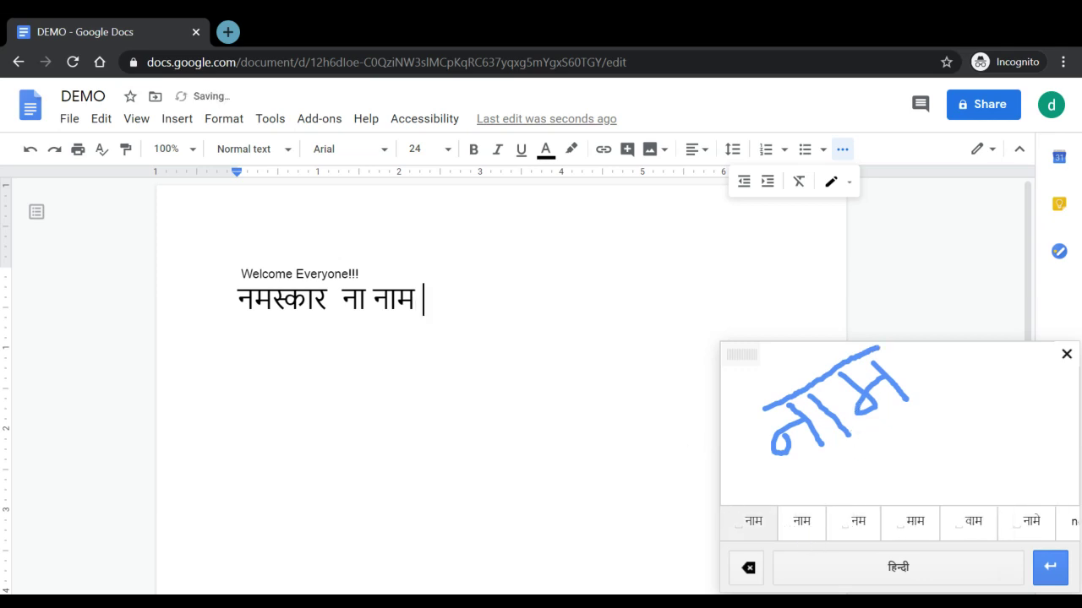
pyautogui.click(804, 532)
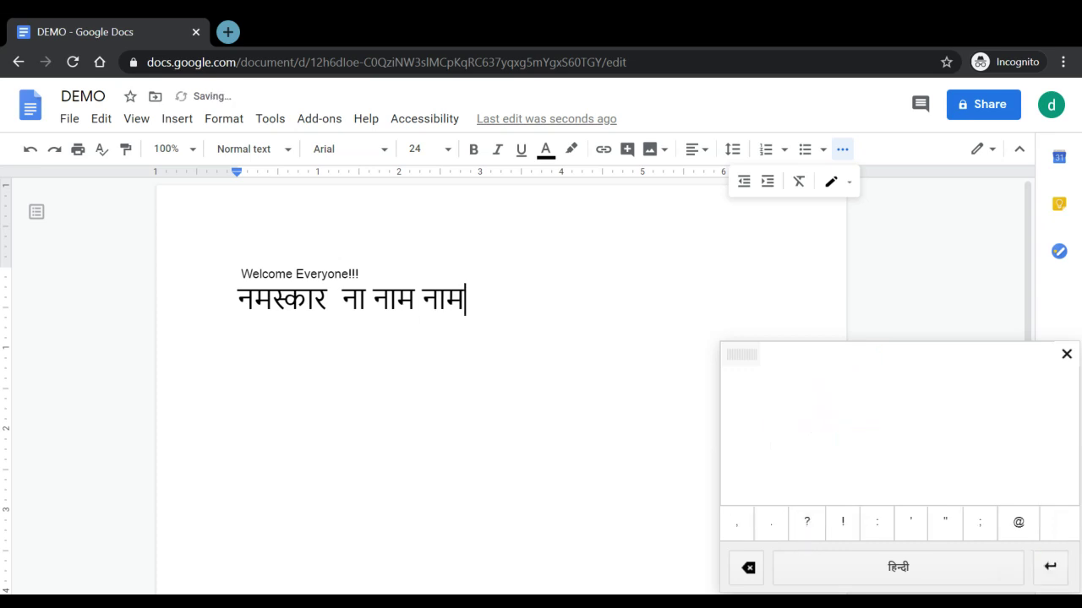
# Close handwriting input, revert to हिन्दी transliteration and hide the extra toolbar tools
pyautogui.click(1067, 355)
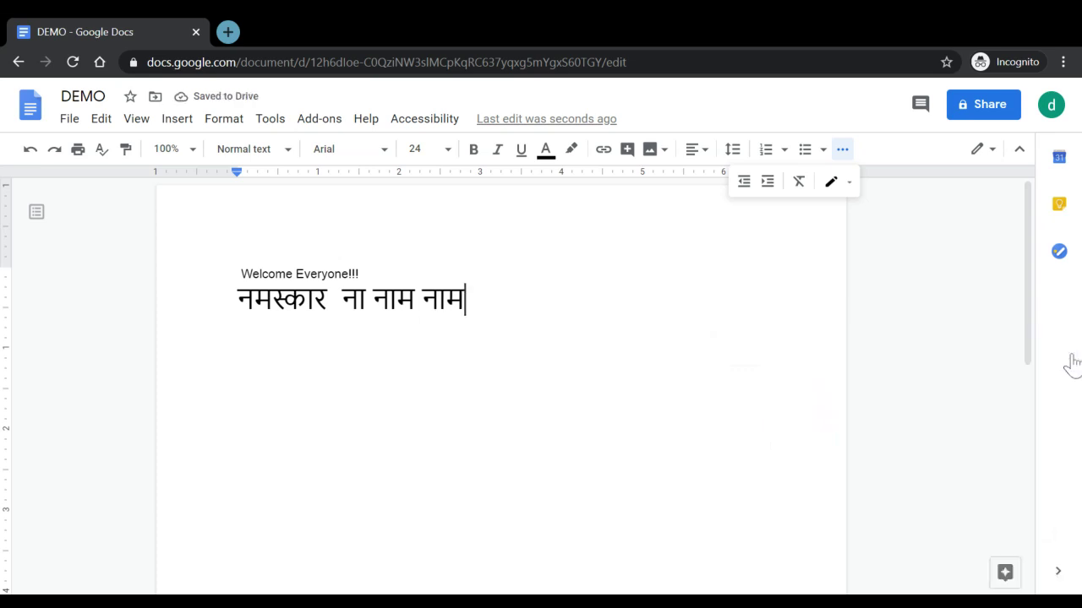
pyautogui.click(848, 182)
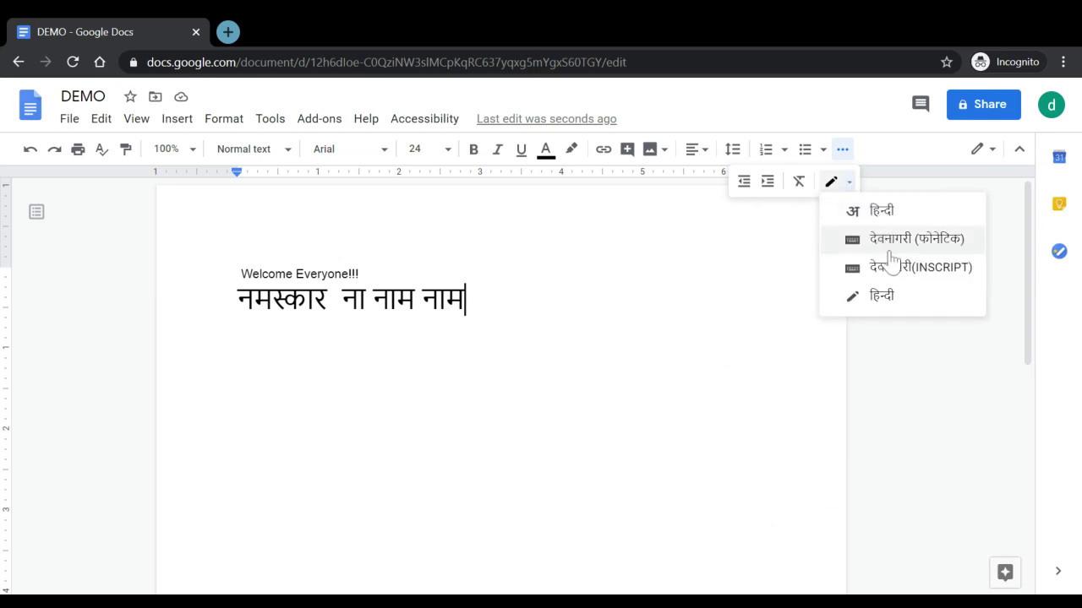
pyautogui.click(850, 209)
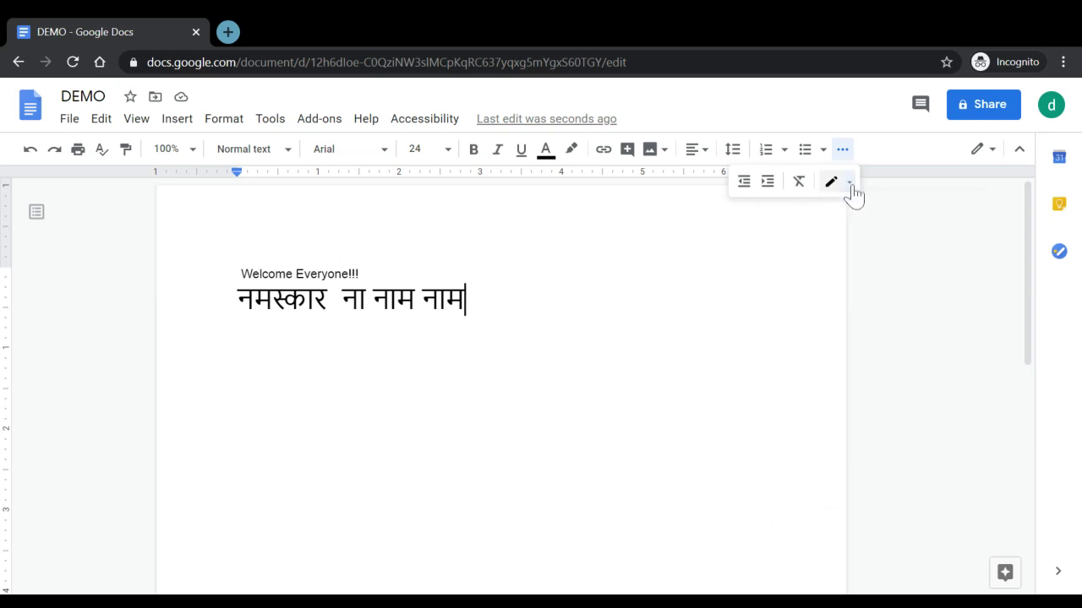
pyautogui.click(841, 152)
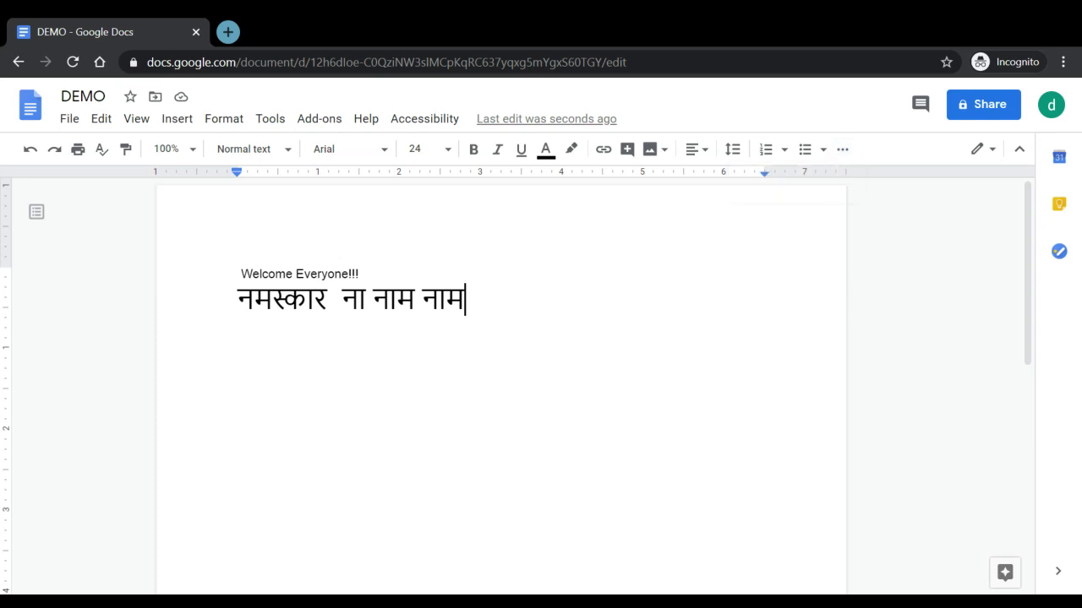
pyautogui.click(69, 123)
pyautogui.moveTo(113, 526)
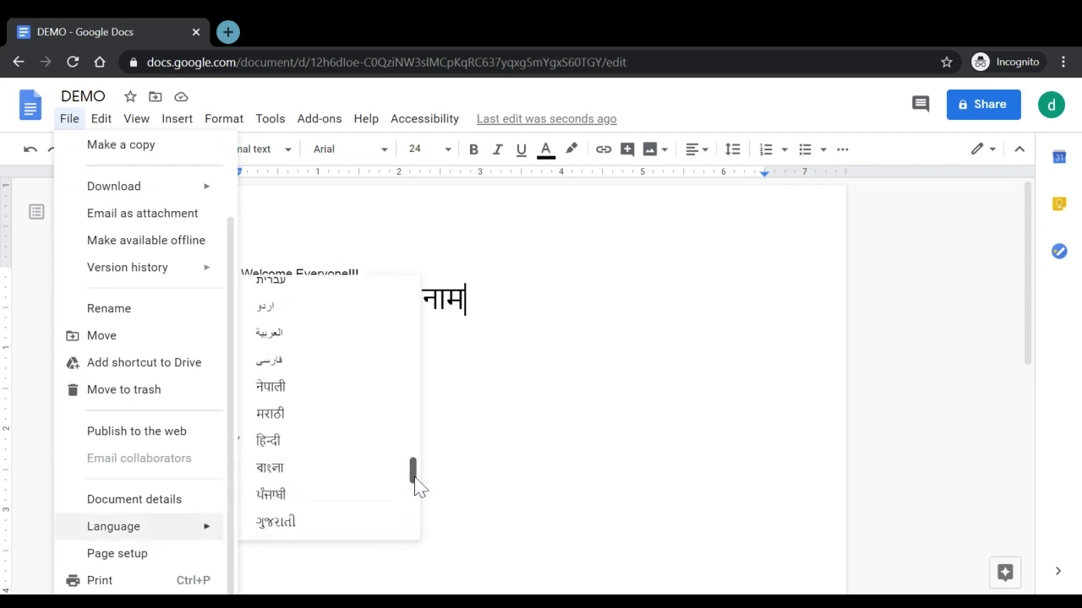
pyautogui.moveTo(417, 478); pyautogui.dragTo(414, 352)
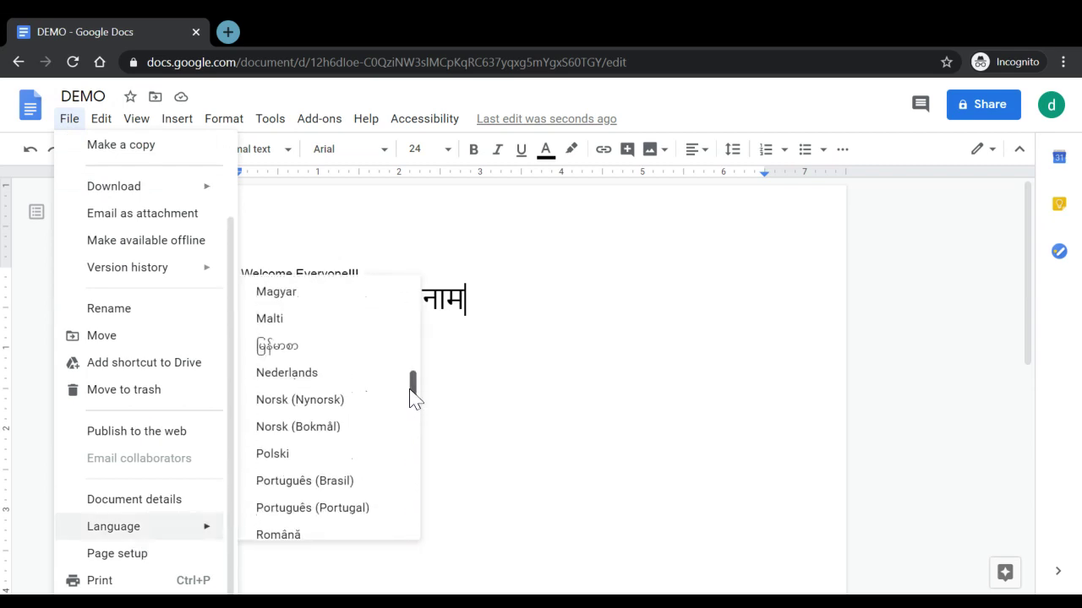
pyautogui.scroll(1, 415, 357)
pyautogui.scroll(1, 415, 357)
pyautogui.scroll(1, 415, 357)
pyautogui.press('Escape')
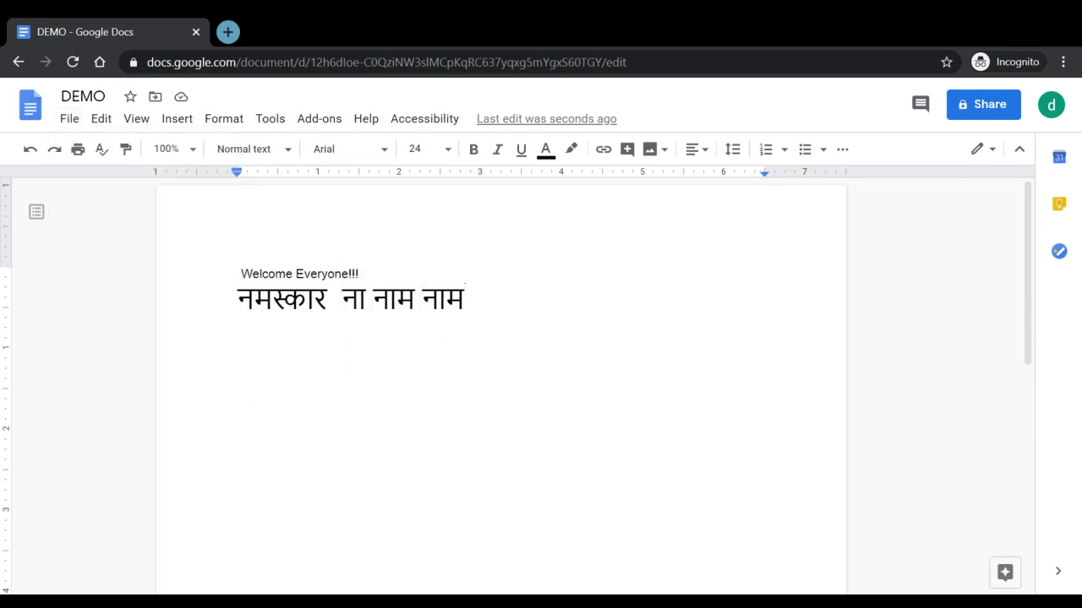
# Enable Tools > Voice typing and dictate 'Hello everyone welcome I have to type anything'
pyautogui.click(271, 123)
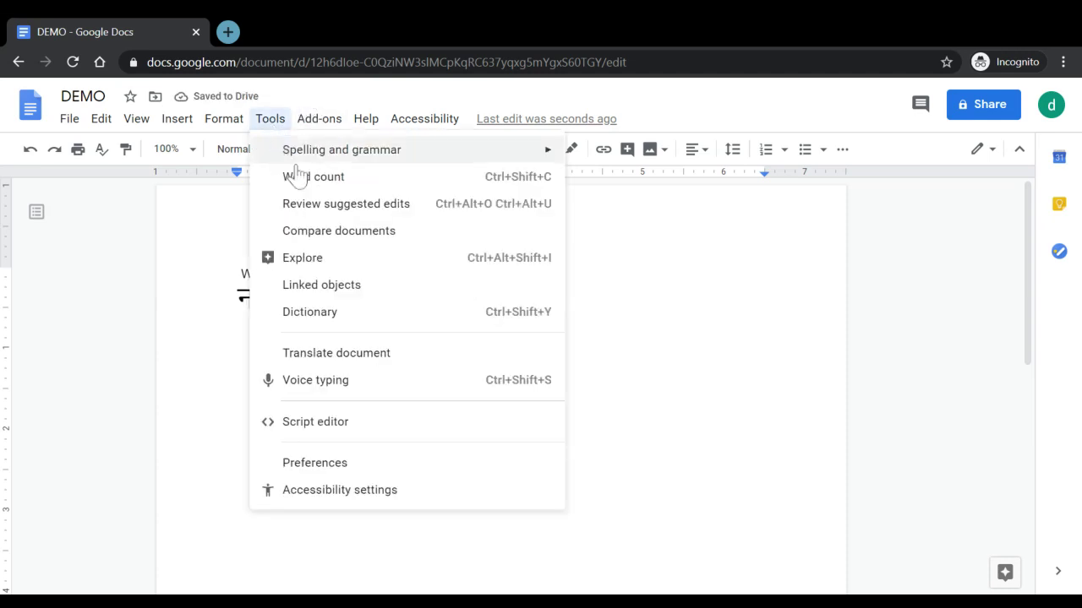
pyautogui.click(385, 387)
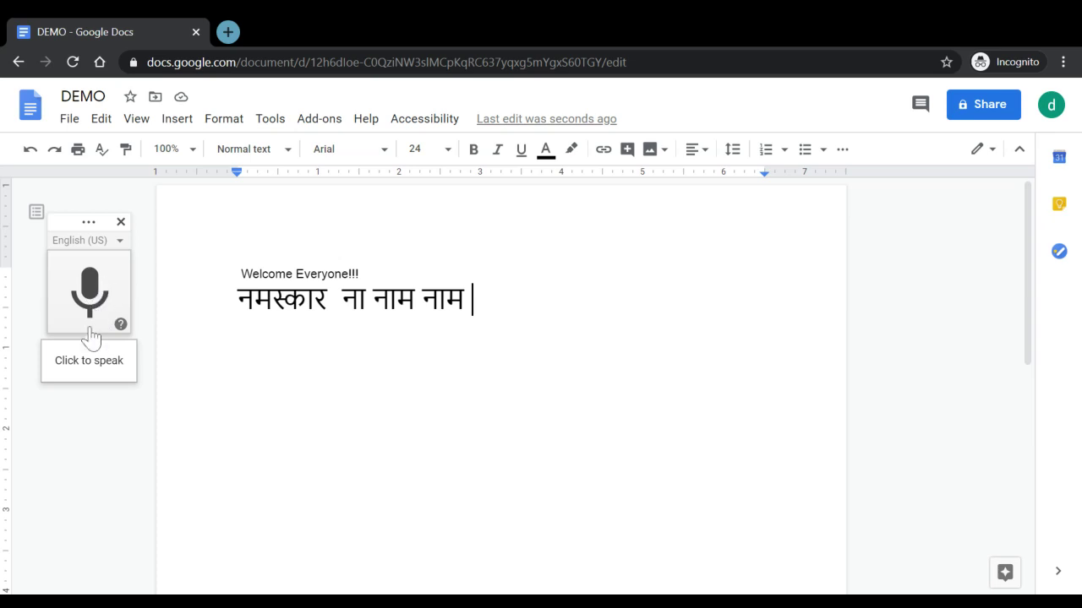
pyautogui.click(91, 300)
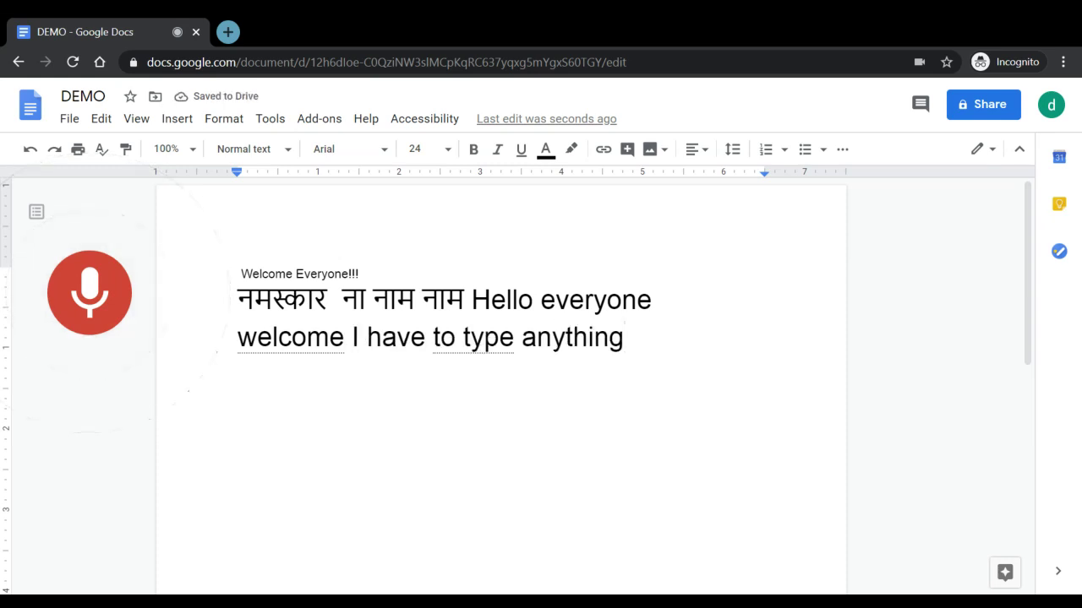
pyautogui.click(94, 309)
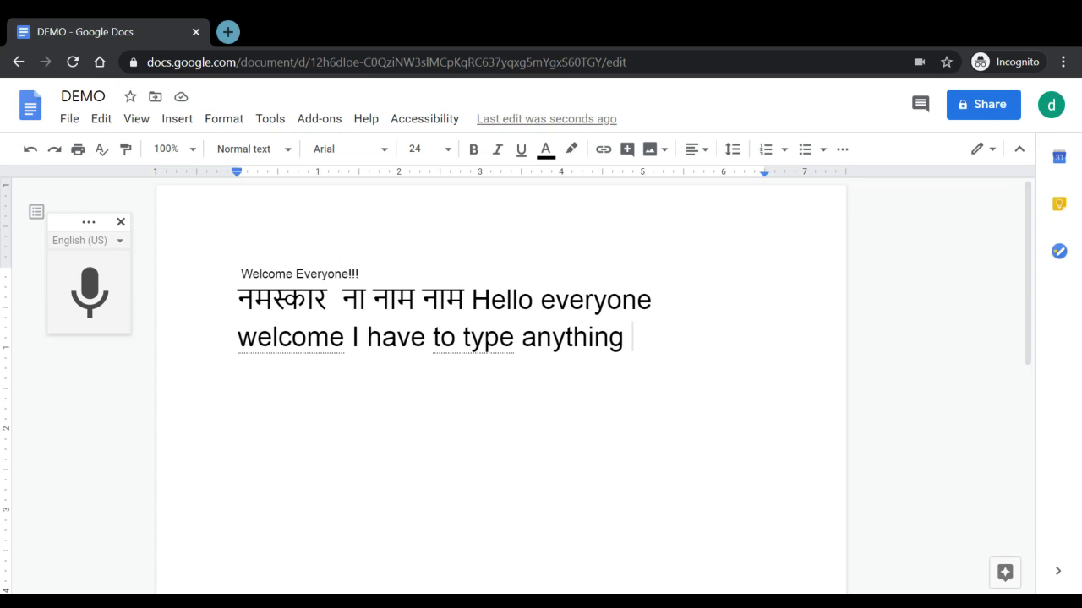
# Switch the voice typing language to हिन्दी and dictate नमस्कार
pyautogui.click(123, 242)
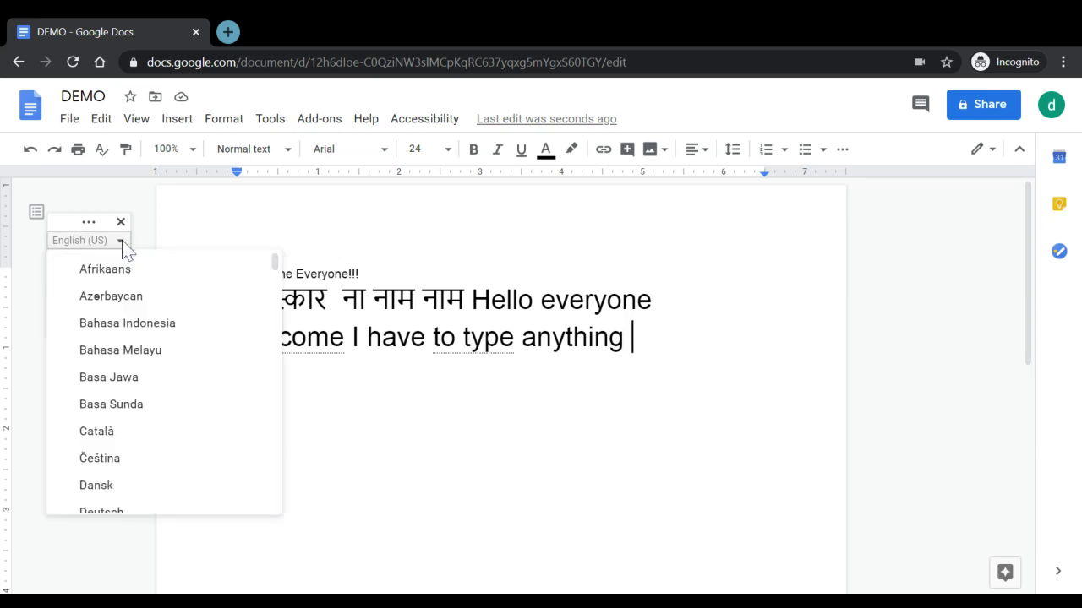
pyautogui.moveTo(275, 266); pyautogui.dragTo(273, 482)
pyautogui.click(133, 404)
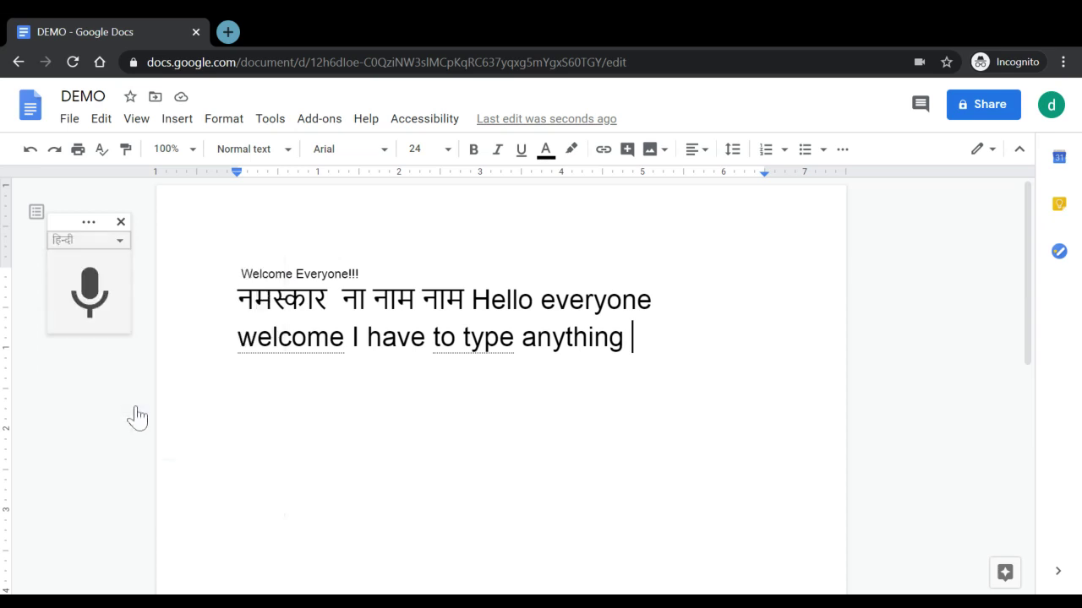
pyautogui.click(91, 291)
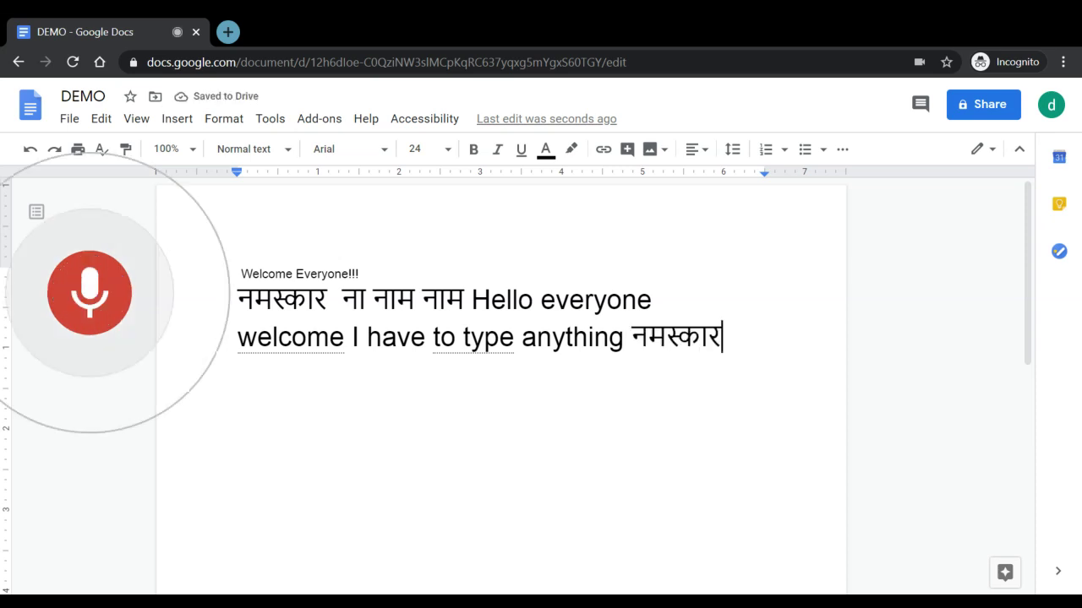
pyautogui.click(90, 283)
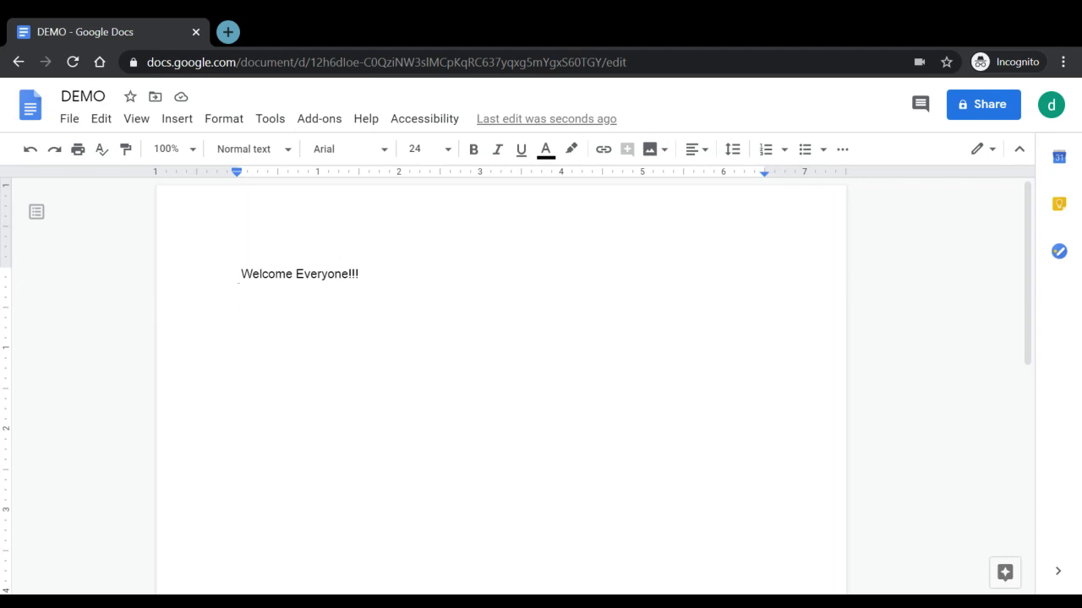
# Open the G Suite Marketplace through Add-ons > Get add-ons
pyautogui.click(321, 123)
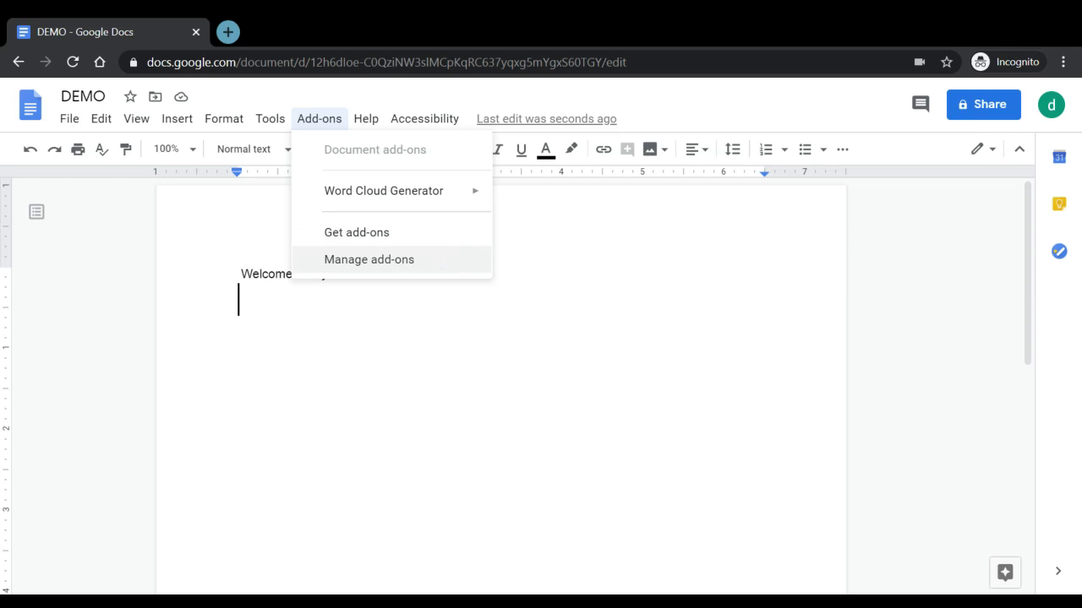
pyautogui.click(425, 236)
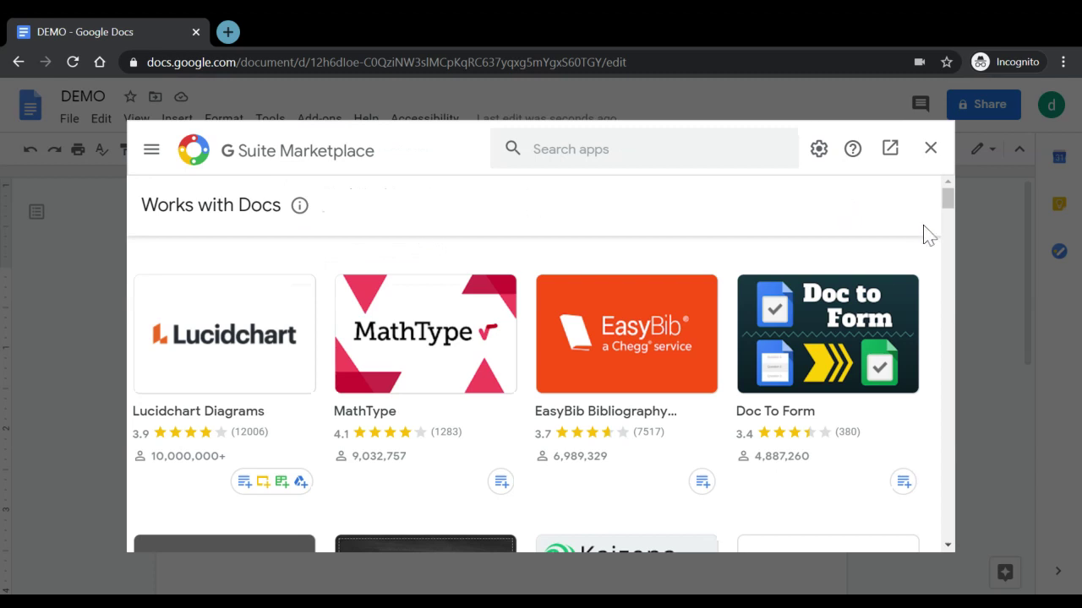
# Scroll the marketplace list and open the OrangeSlice: Teacher Rubric add-on page
pyautogui.moveTo(948, 203); pyautogui.dragTo(948, 260)
pyautogui.scroll(-1, 952, 209)
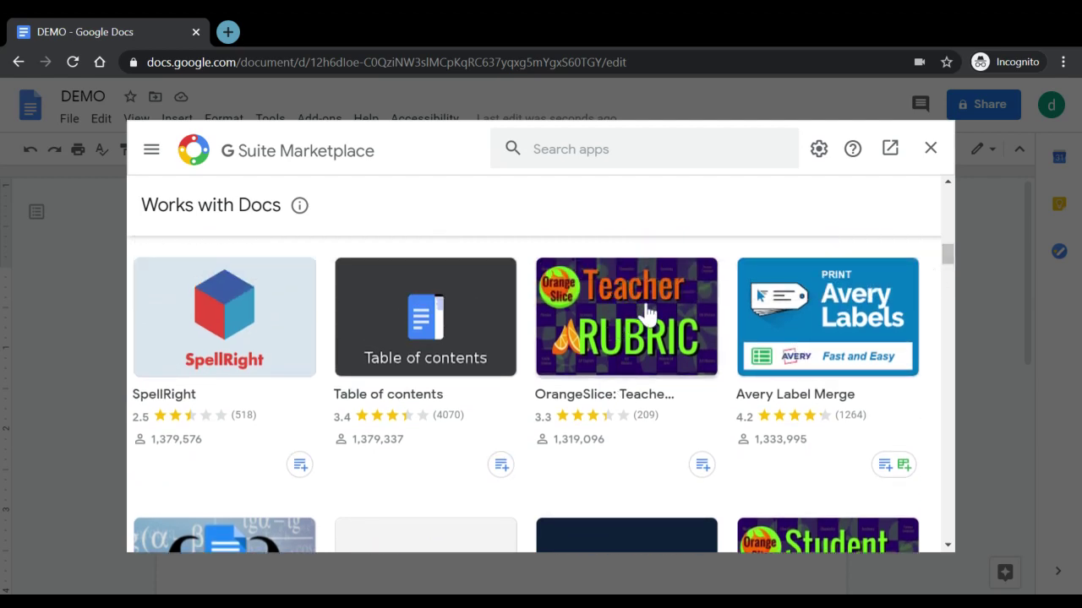
pyautogui.click(645, 304)
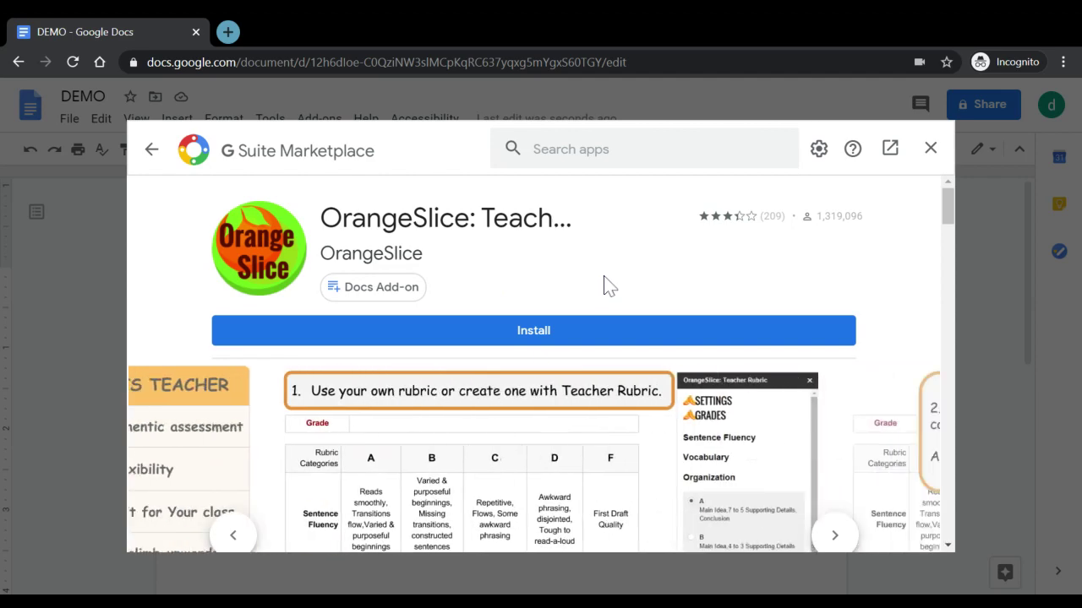
# Install OrangeSlice: Teacher Rubric, granting the requested permissions and dismissing the confirmation
pyautogui.click(589, 332)
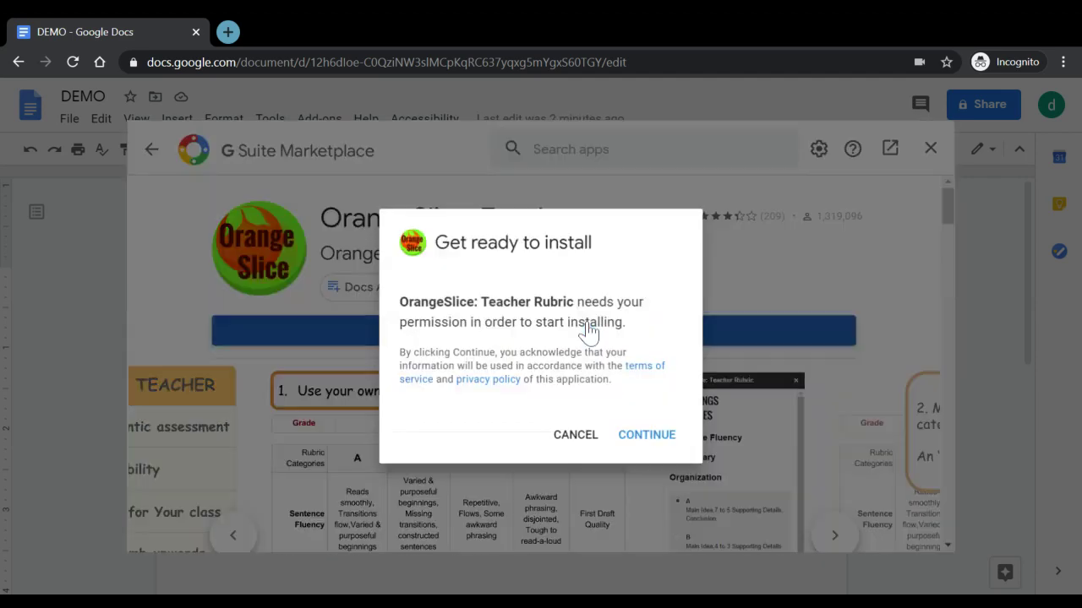
pyautogui.click(661, 441)
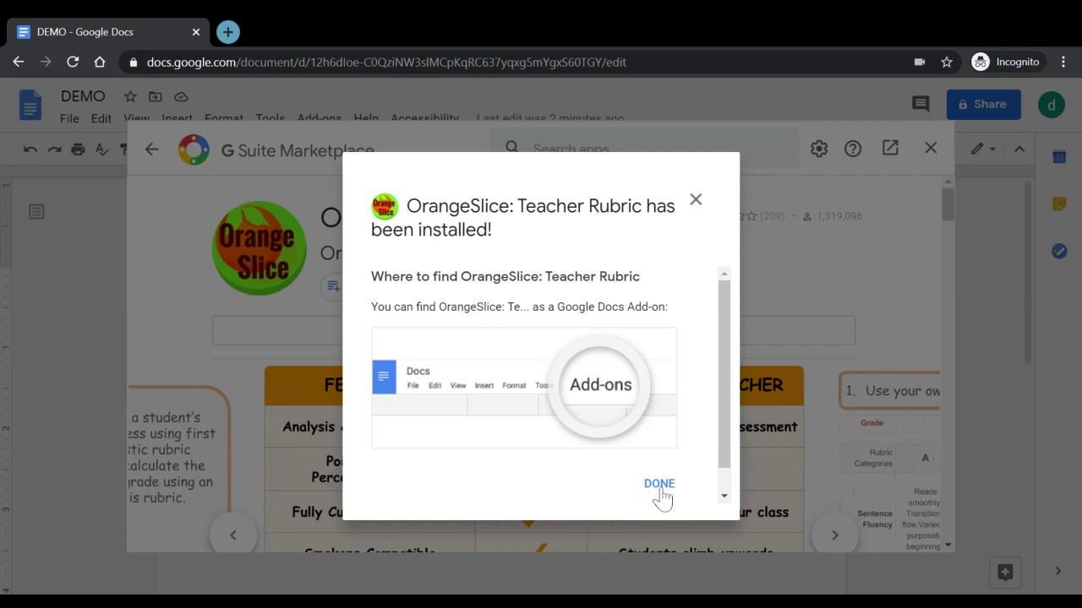
pyautogui.click(660, 487)
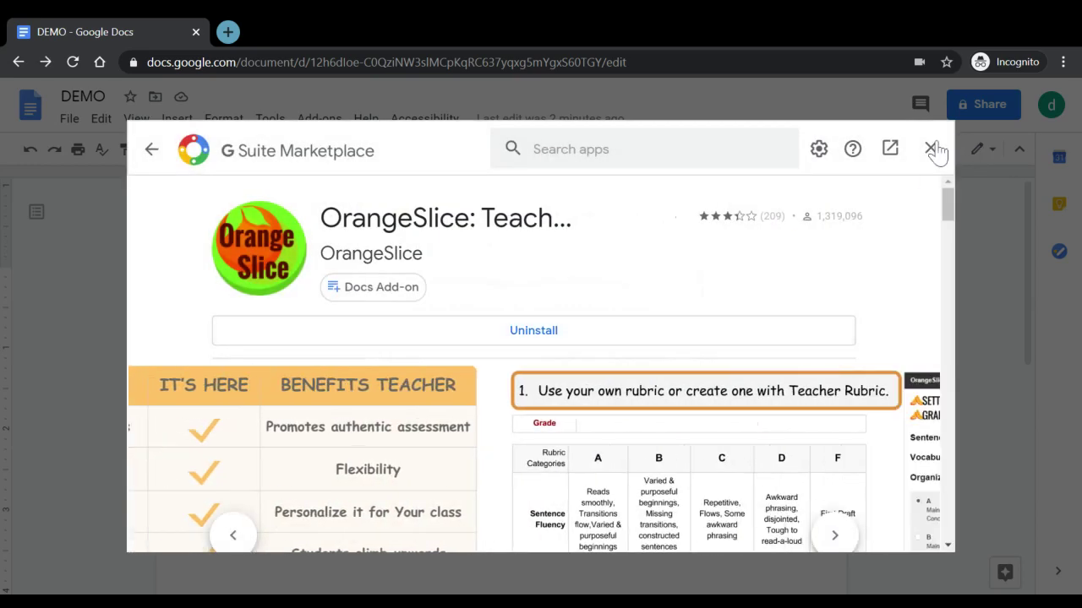
# Close the Marketplace and check that OrangeSlice: Teacher Rubric is listed among the add-ons
pyautogui.click(930, 149)
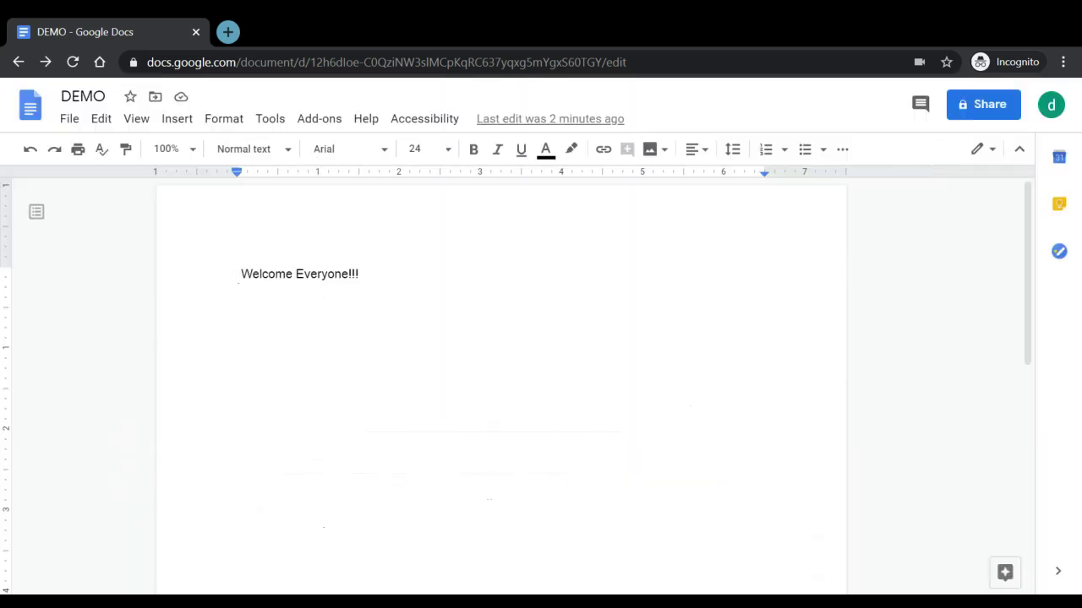
pyautogui.click(320, 123)
pyautogui.moveTo(383, 218)
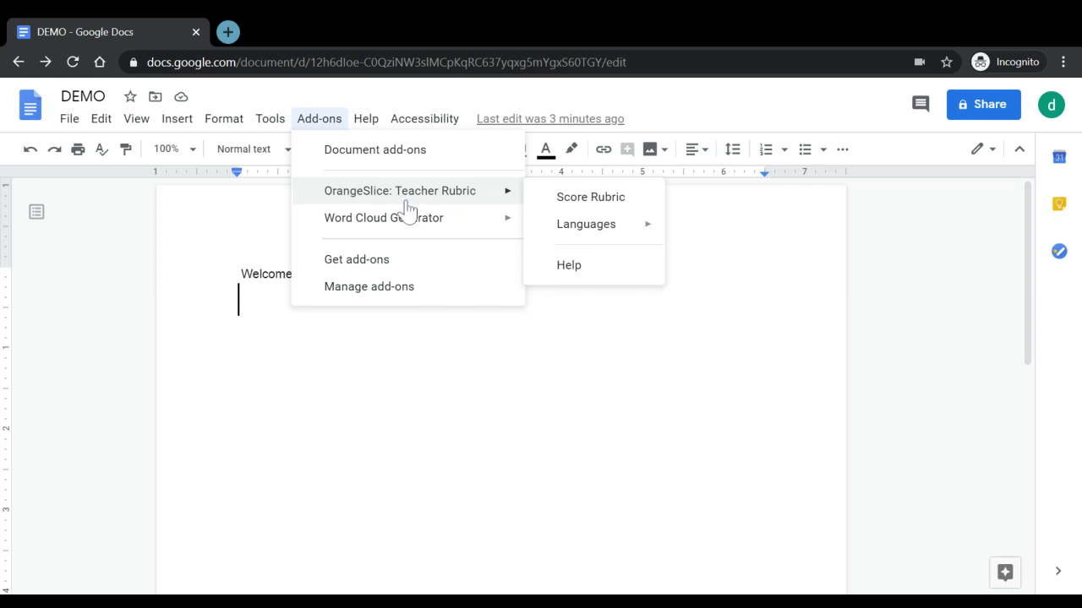
# Uninstall OrangeSlice: Teacher Rubric via Manage add-ons, keeping only Word Cloud Generator
pyautogui.click(369, 288)
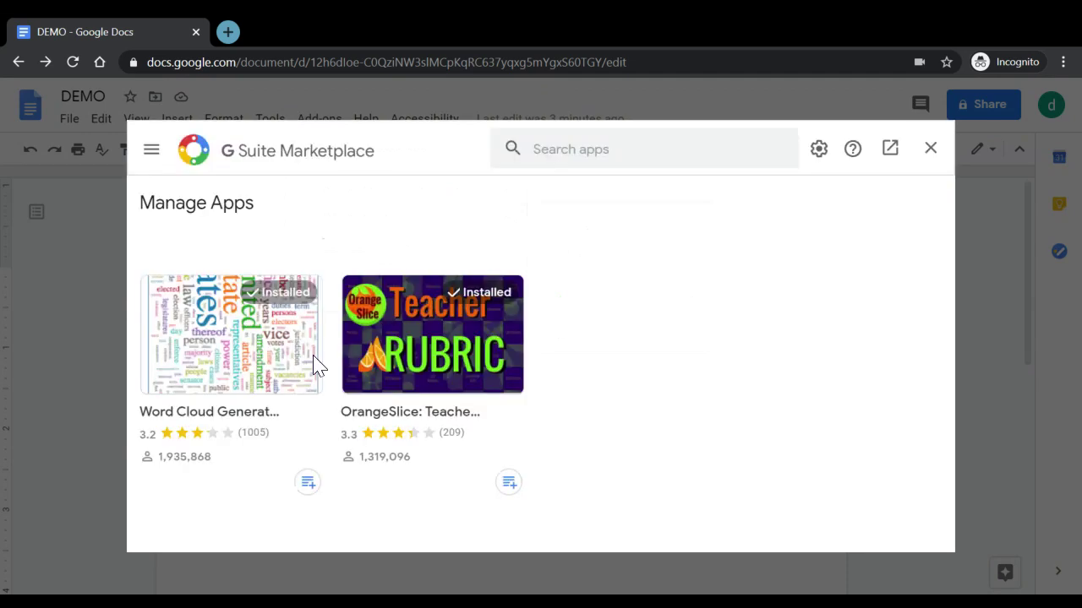
pyautogui.moveTo(231, 334)
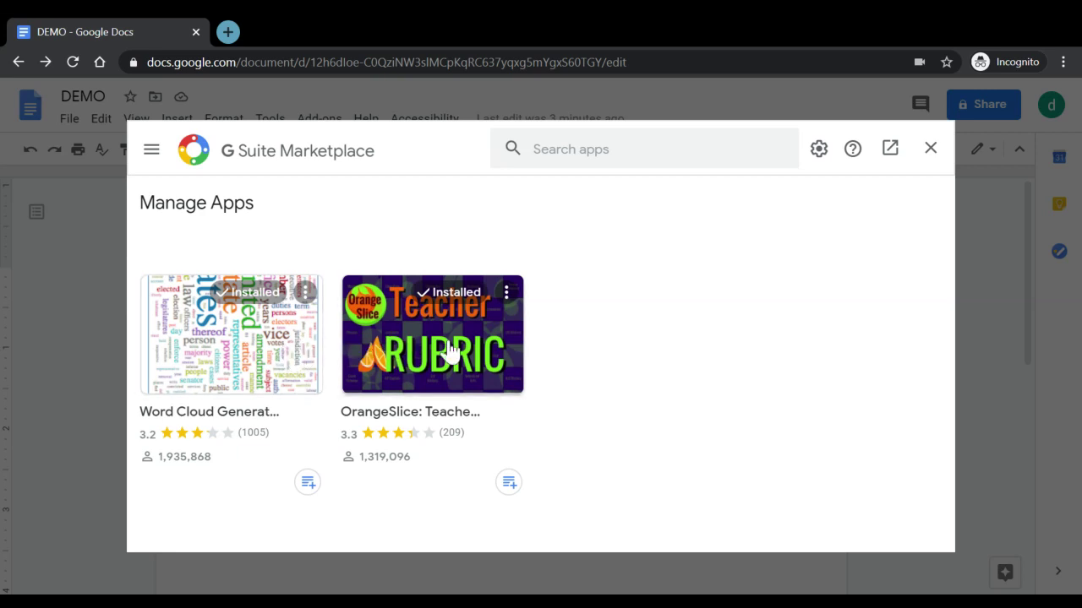
pyautogui.click(507, 295)
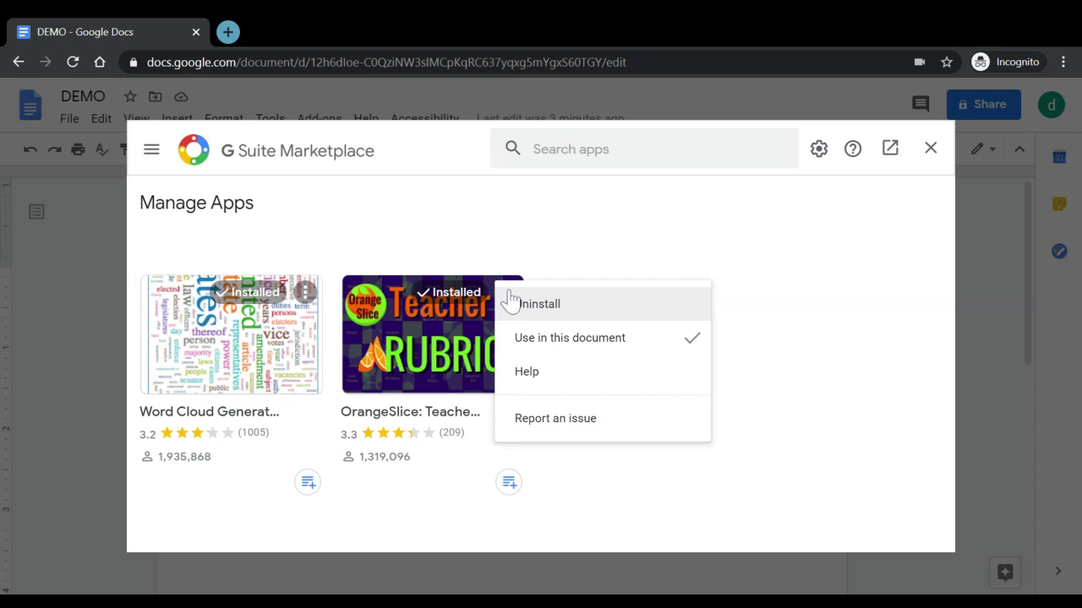
pyautogui.click(617, 318)
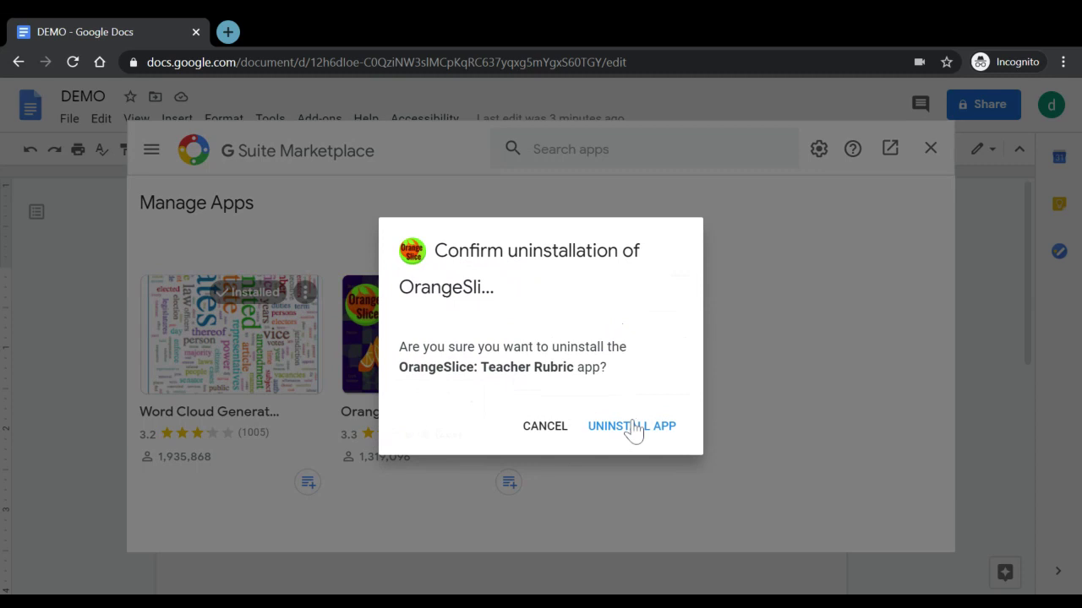
pyautogui.click(632, 428)
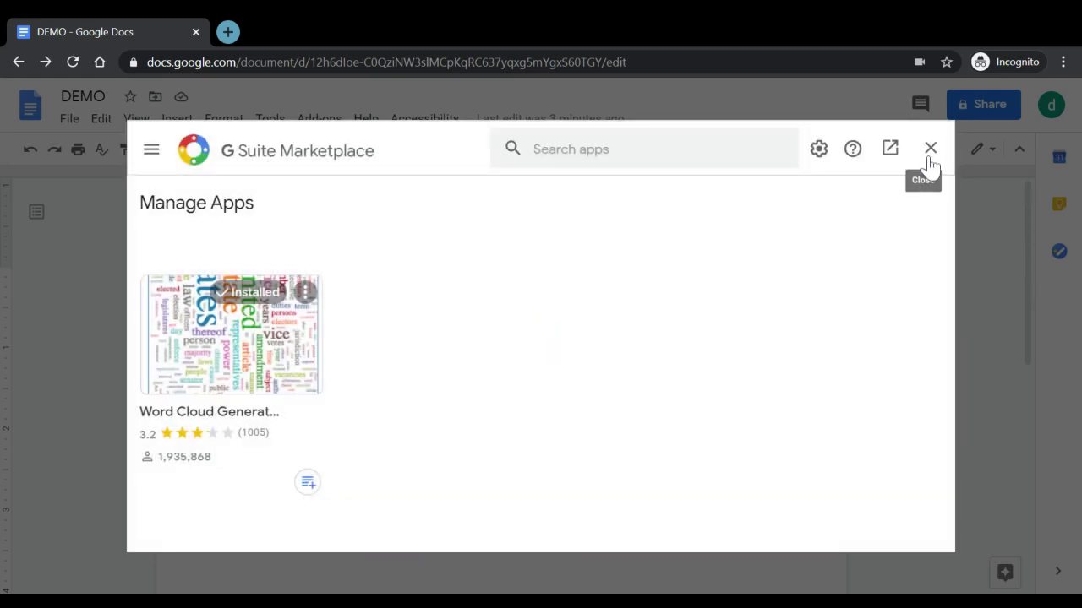
pyautogui.click(929, 149)
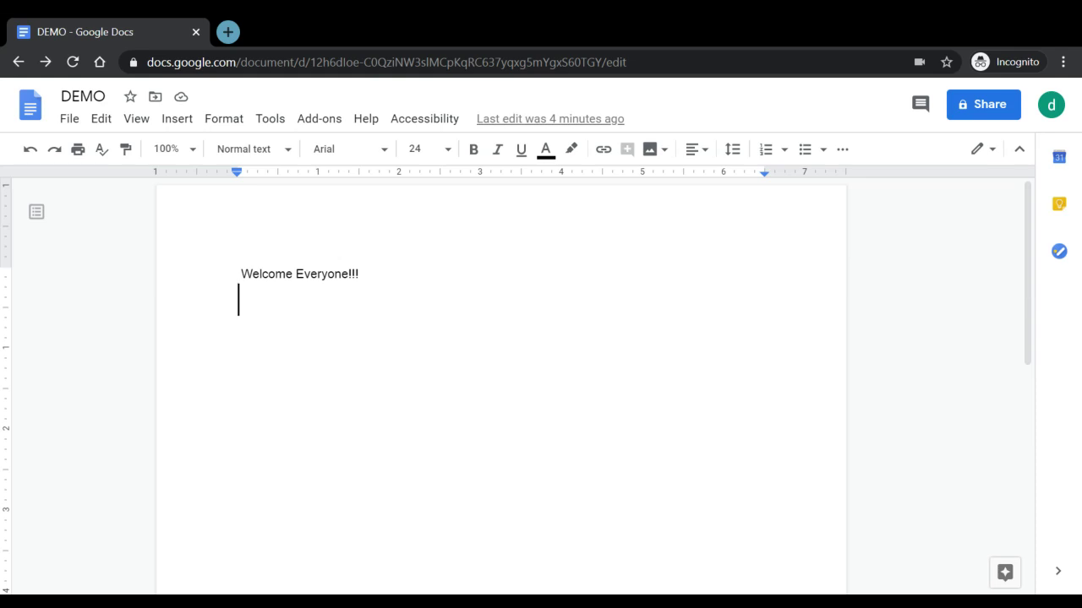
pyautogui.press('BackSpace')
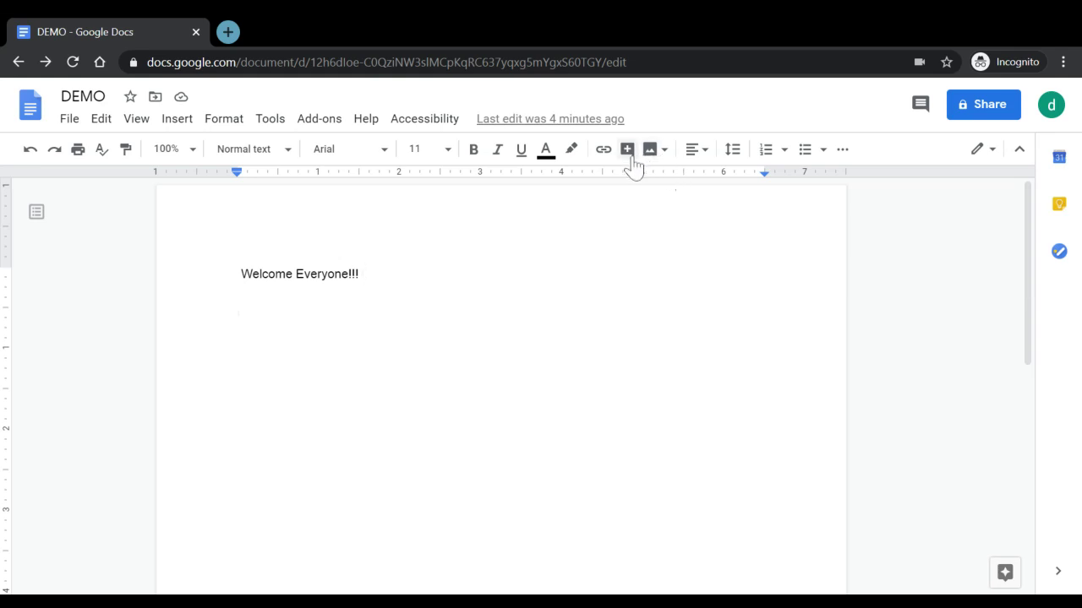